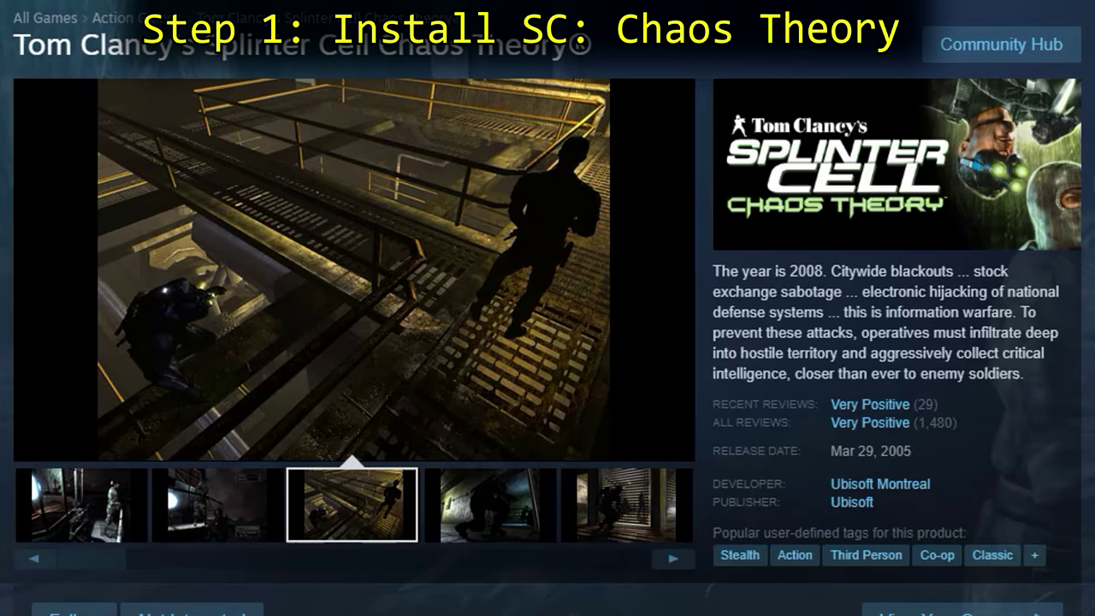
- View the five Chaos Theory gameplay screenshots, then scroll down to the In Library banner
left_click(79, 532)
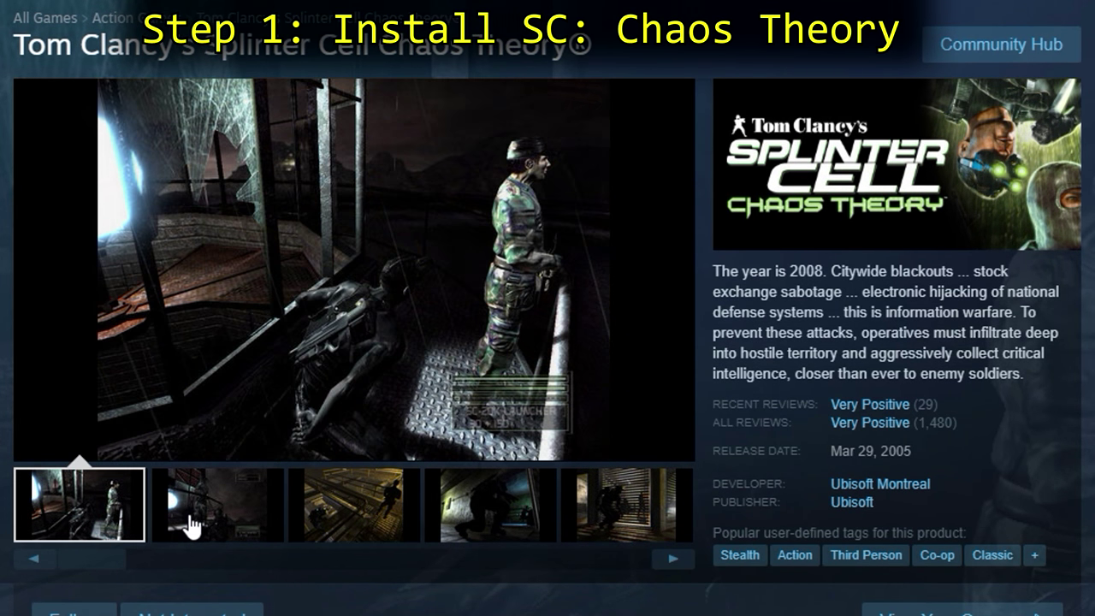
left_click(184, 514)
left_click(398, 532)
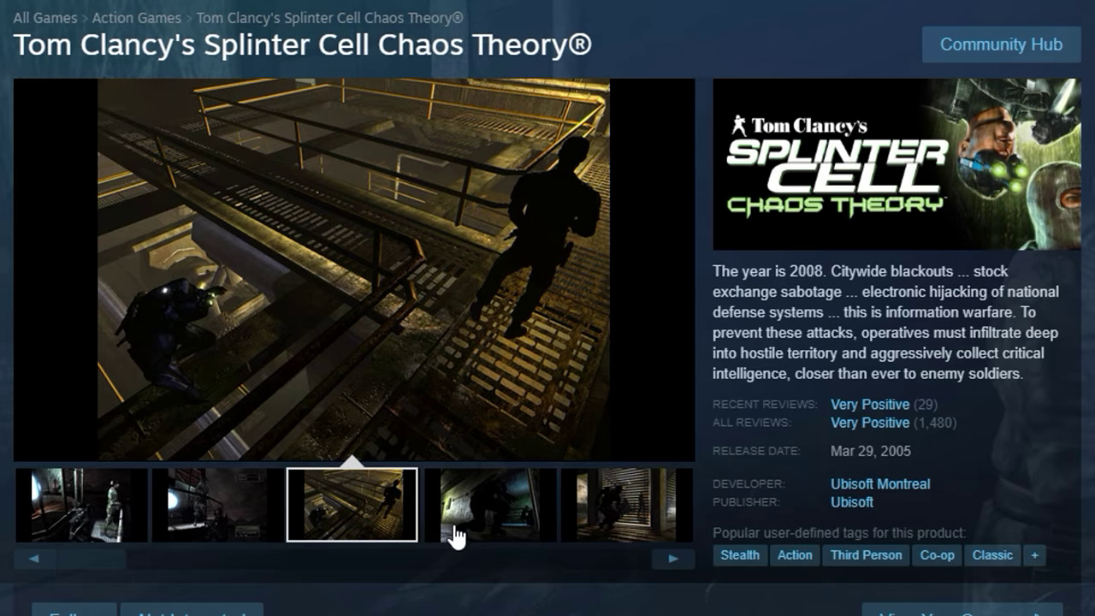
left_click(497, 526)
left_click(637, 535)
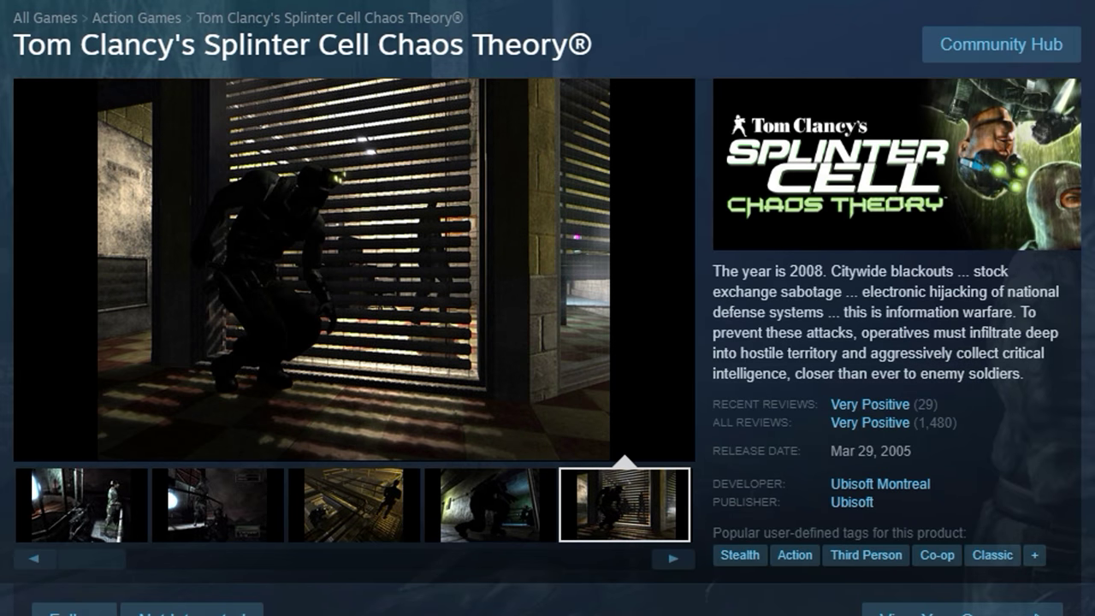
scroll(166, 485, "down", 10)
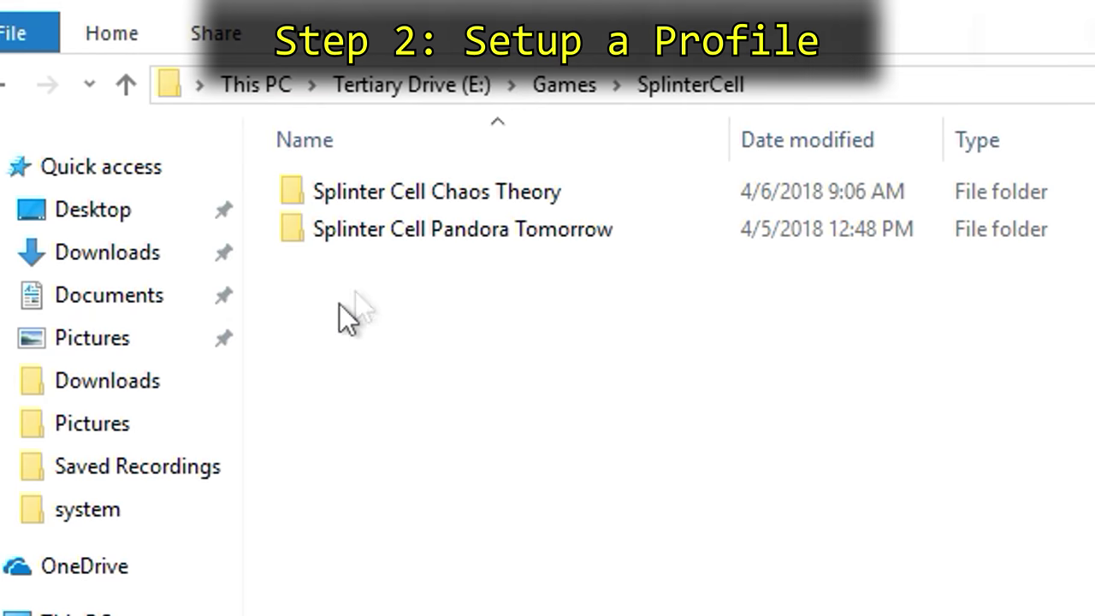
- Go to Splinter Cell Chaos Theory\Versus\System and launch SCCT_Versus.exe
double_click(464, 202)
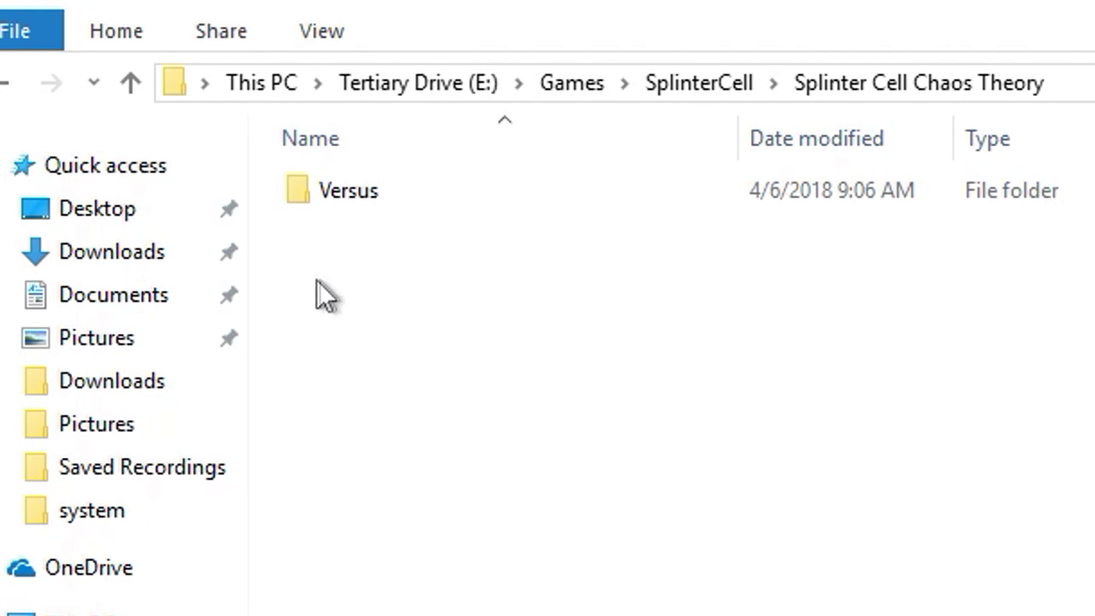
double_click(397, 195)
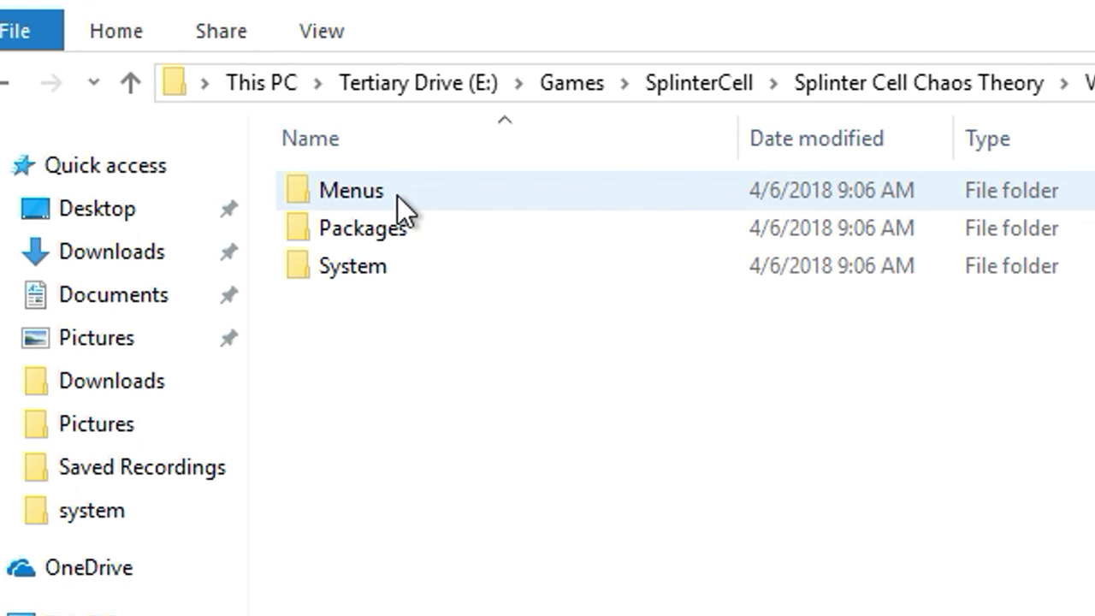
double_click(374, 263)
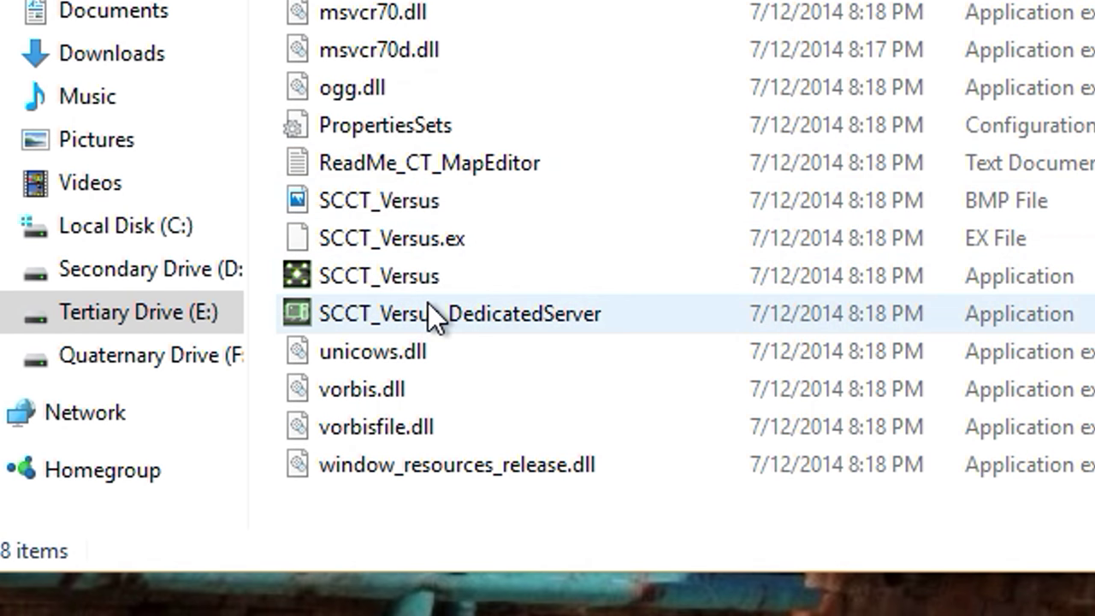
double_click(411, 445)
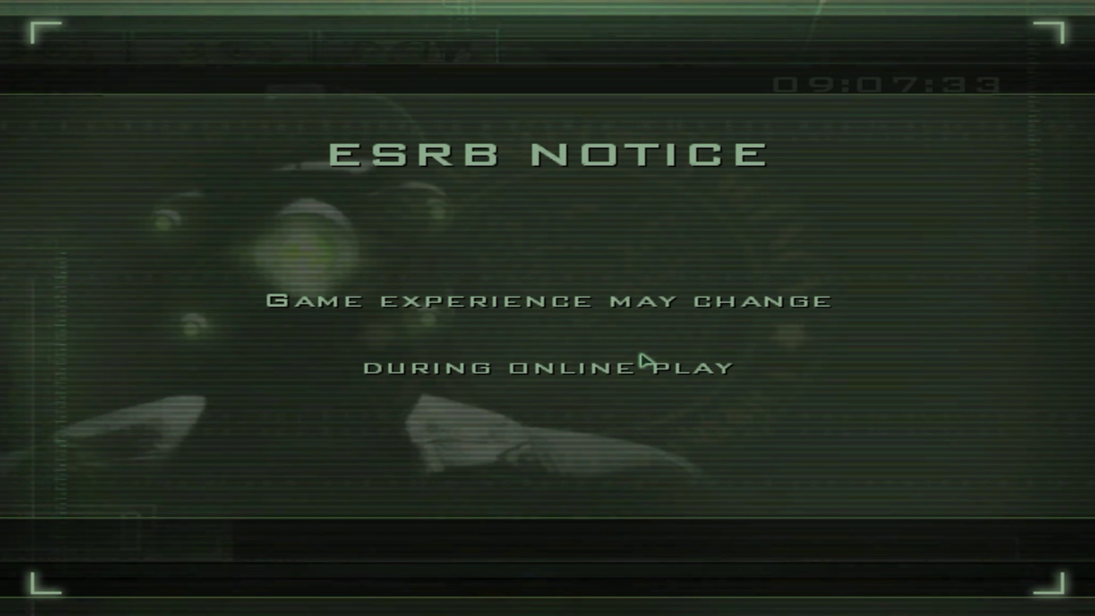
- Skip the ESRB notice, use the existing profile, create a LAN session and start the match
left_click(646, 341)
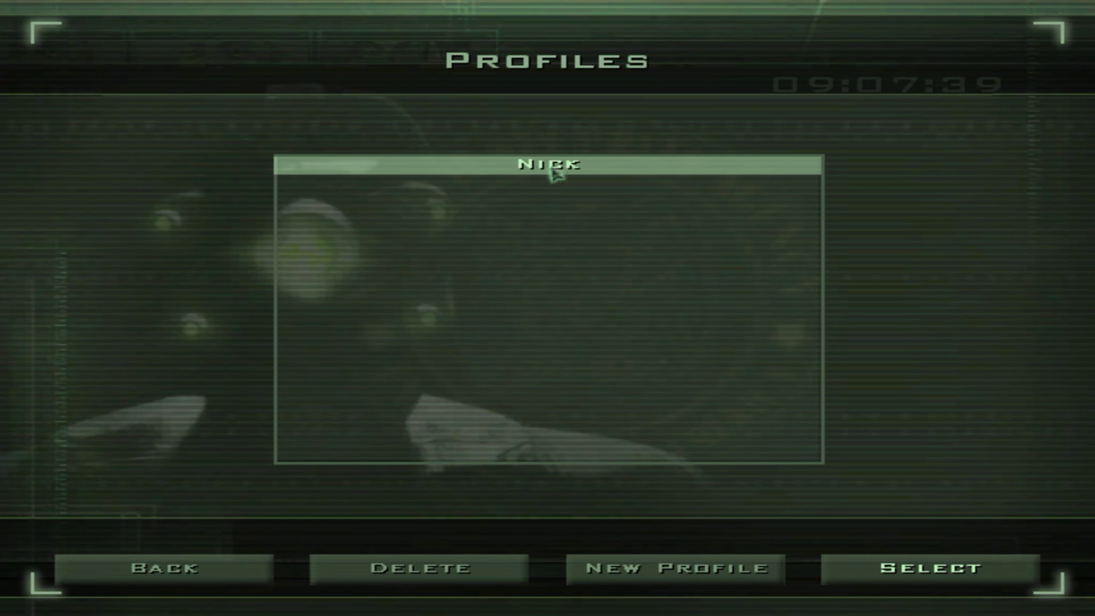
left_click(928, 582)
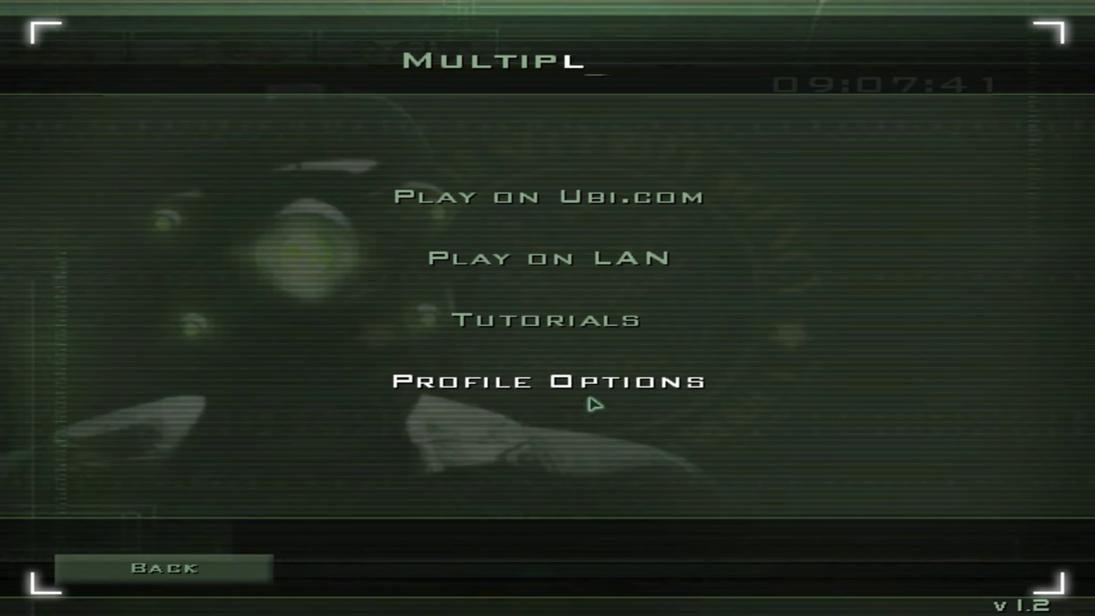
left_click(482, 264)
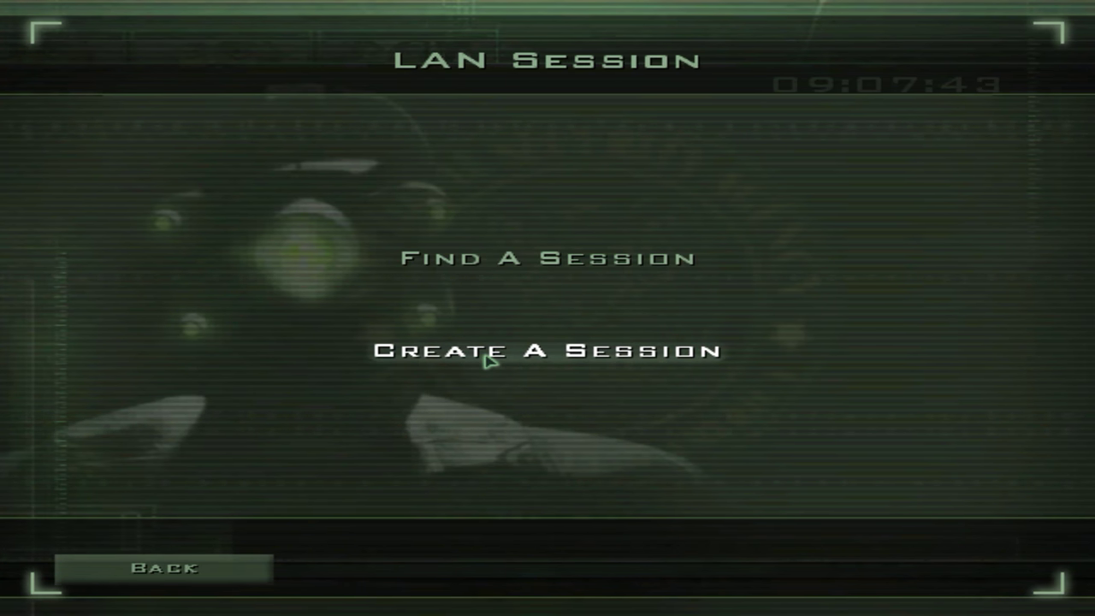
left_click(488, 358)
left_click(997, 569)
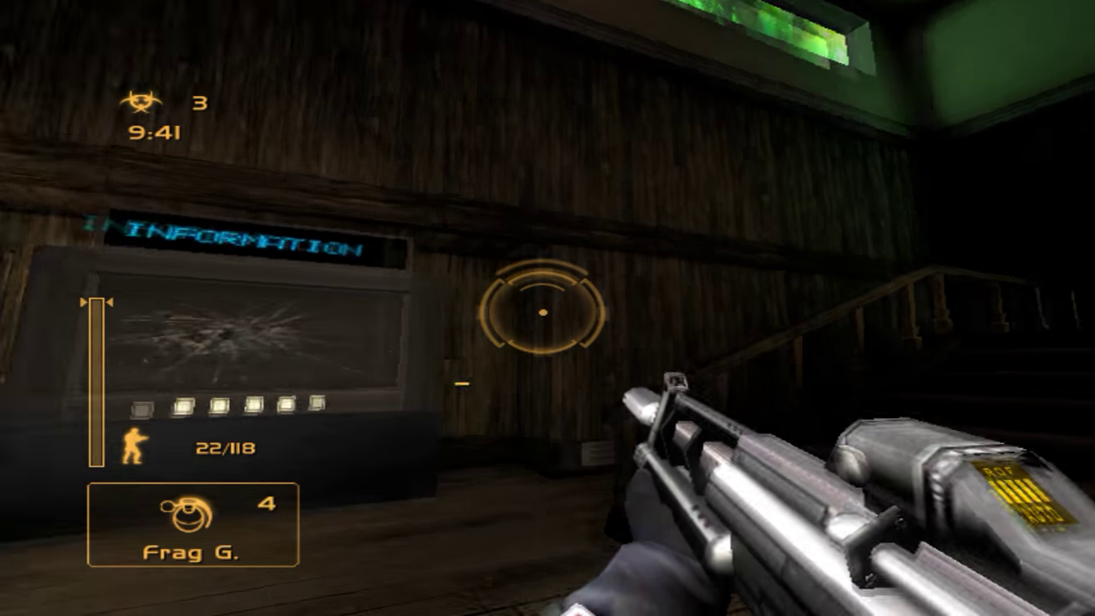
- Throw two frag grenades while advancing past the barrels and down the corridor, then kill the torchlight
key("g")
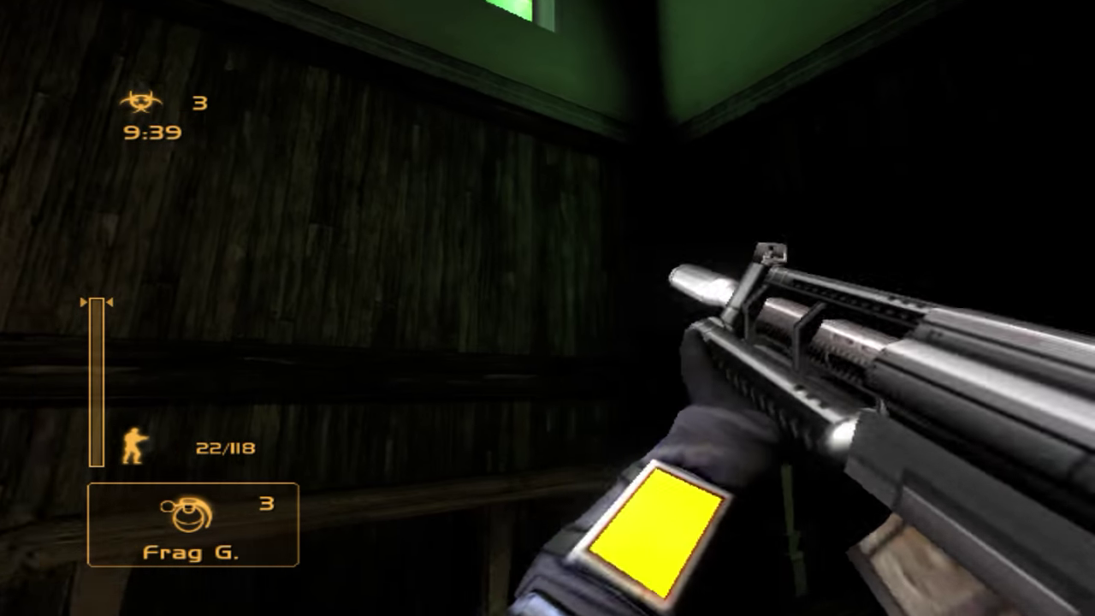
key("w")
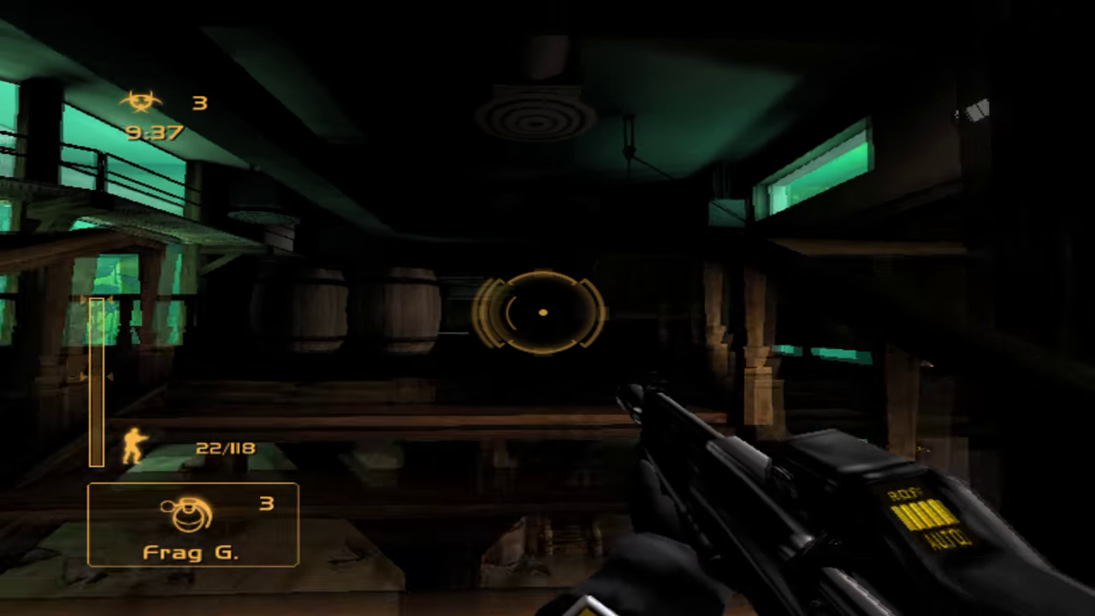
key("g")
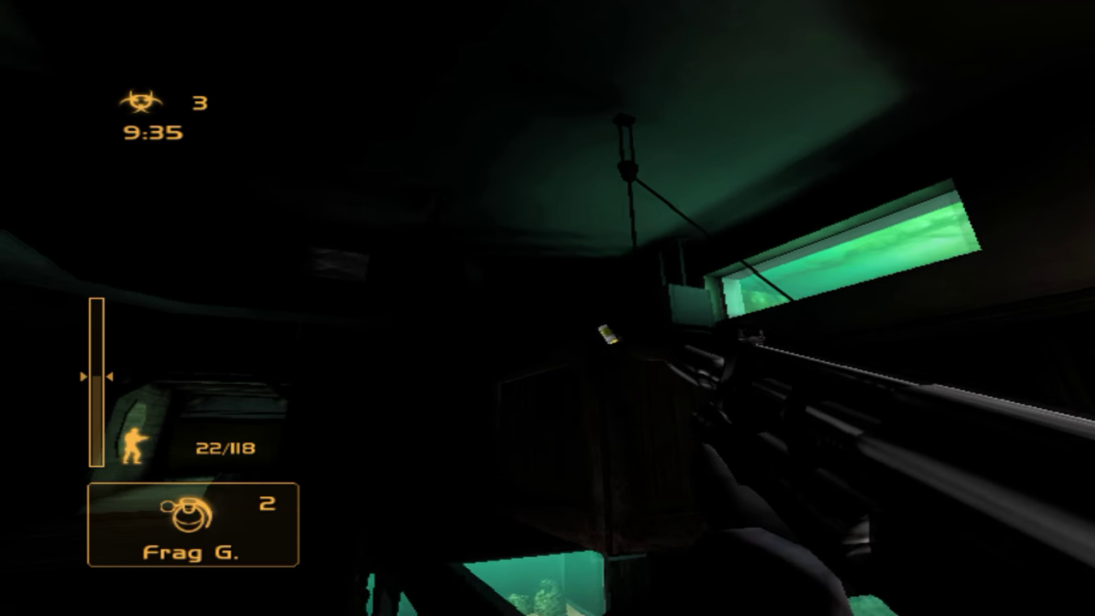
key("w")
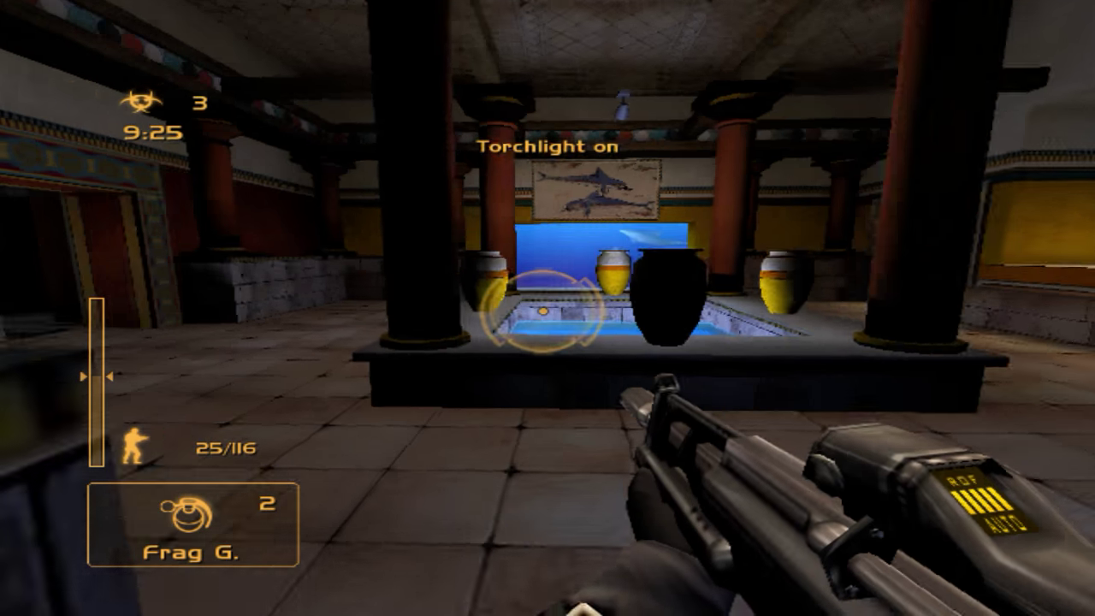
key("Left")
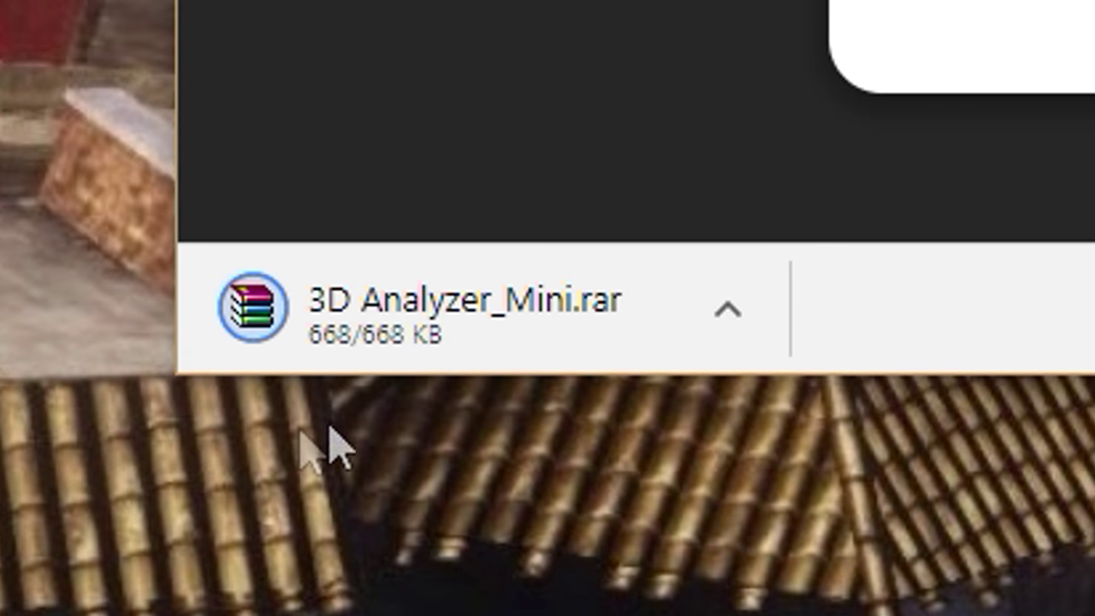
- Extract 3D Analyzer_Mini.rar into a new 3DAnalyze folder and launch 3DAnalyze
left_click(689, 362)
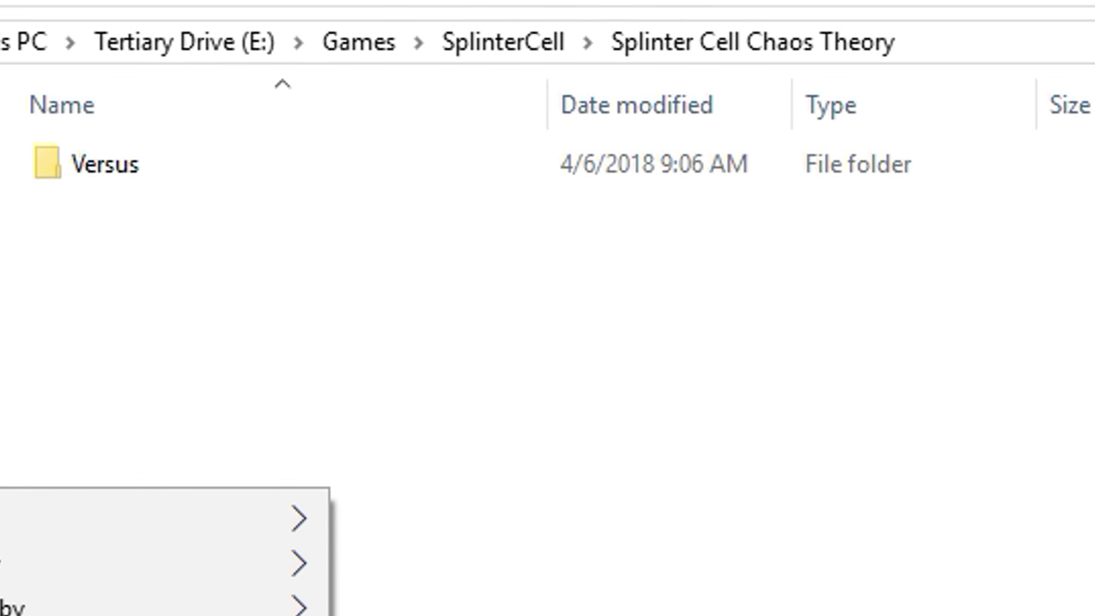
key("ctrl+shift+n")
type("3DAnalyz")
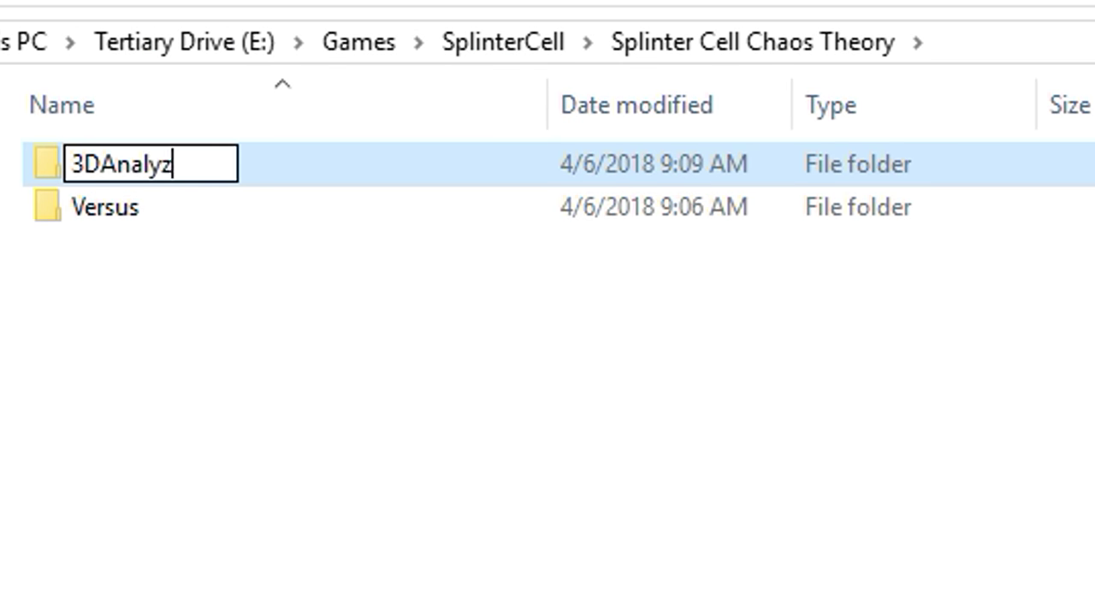
type("e")
key("Return")
key("Return")
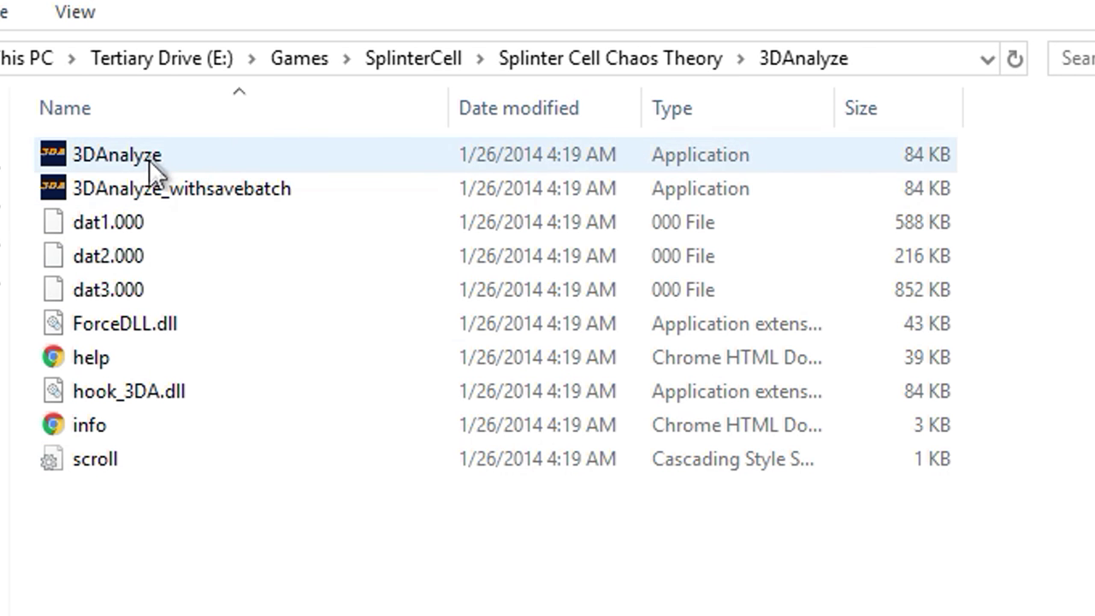
double_click(149, 154)
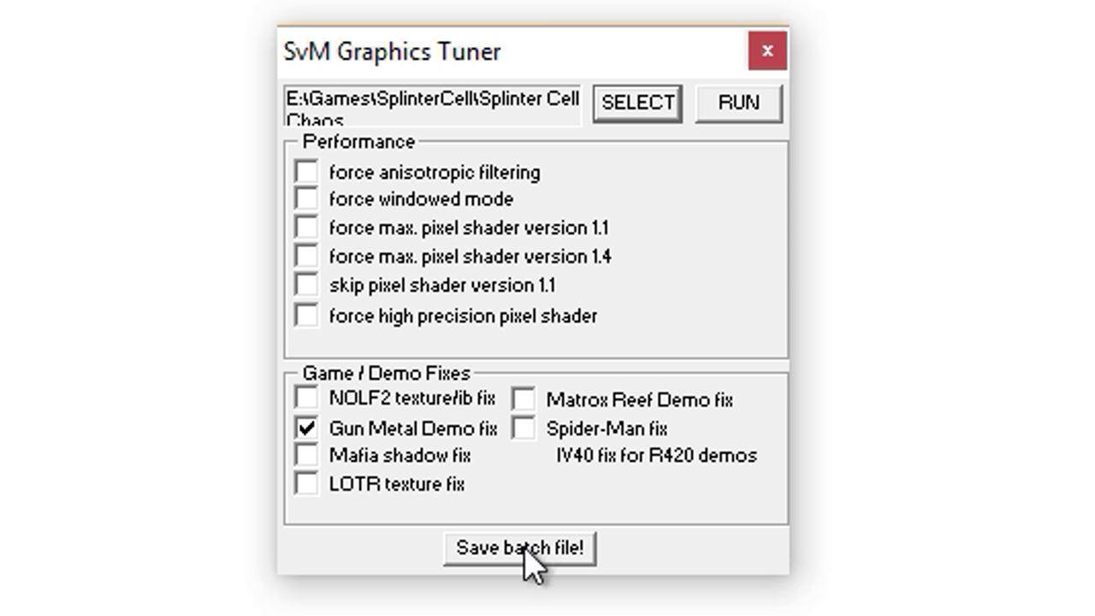
- Save the Gun Metal Demo fix as the Versus Fixed batch file and run it
left_click(526, 550)
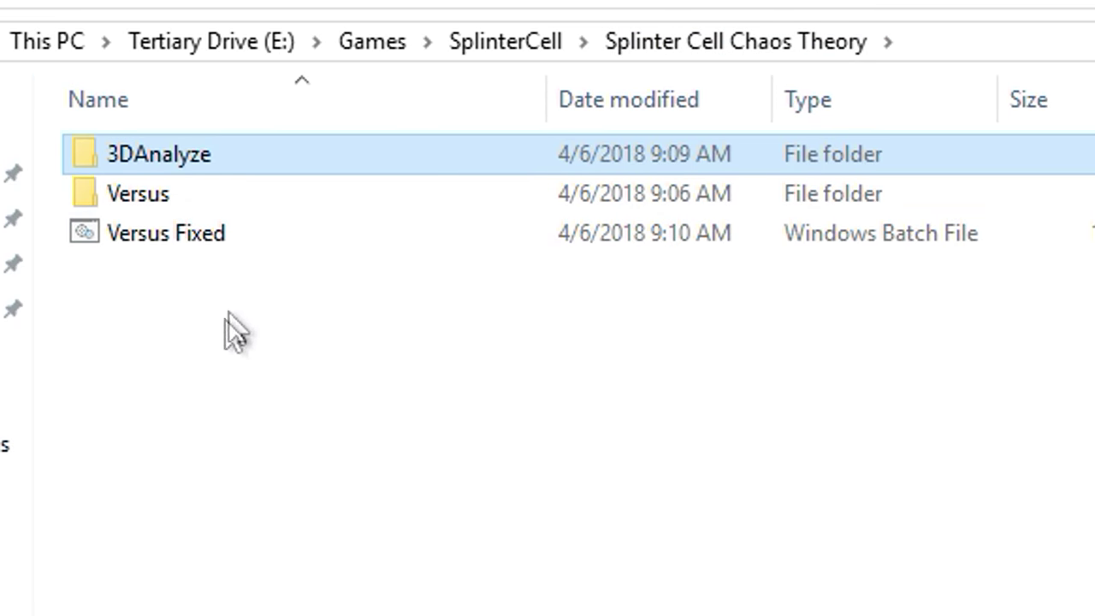
left_click(224, 321)
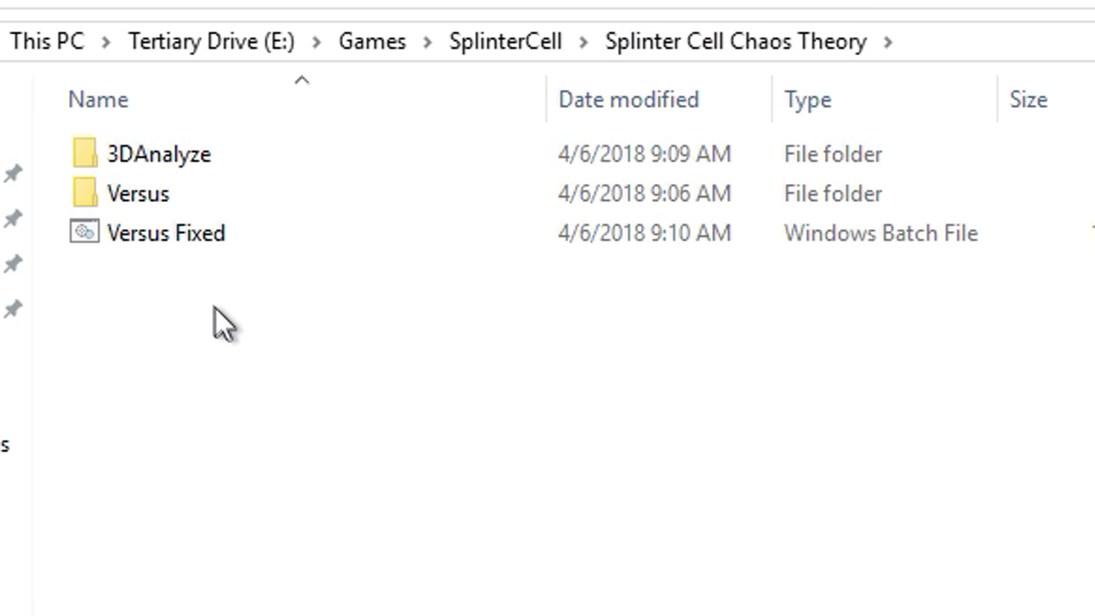
double_click(205, 235)
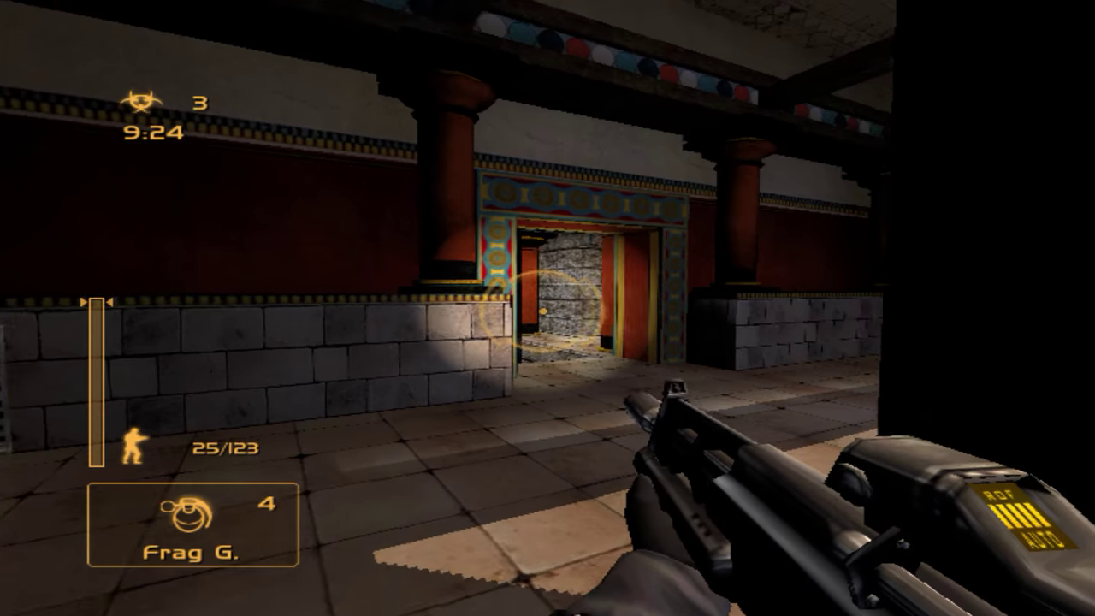
- Explore the level up to the stairway, toggling the torchlight and intrusion vision
key("f")
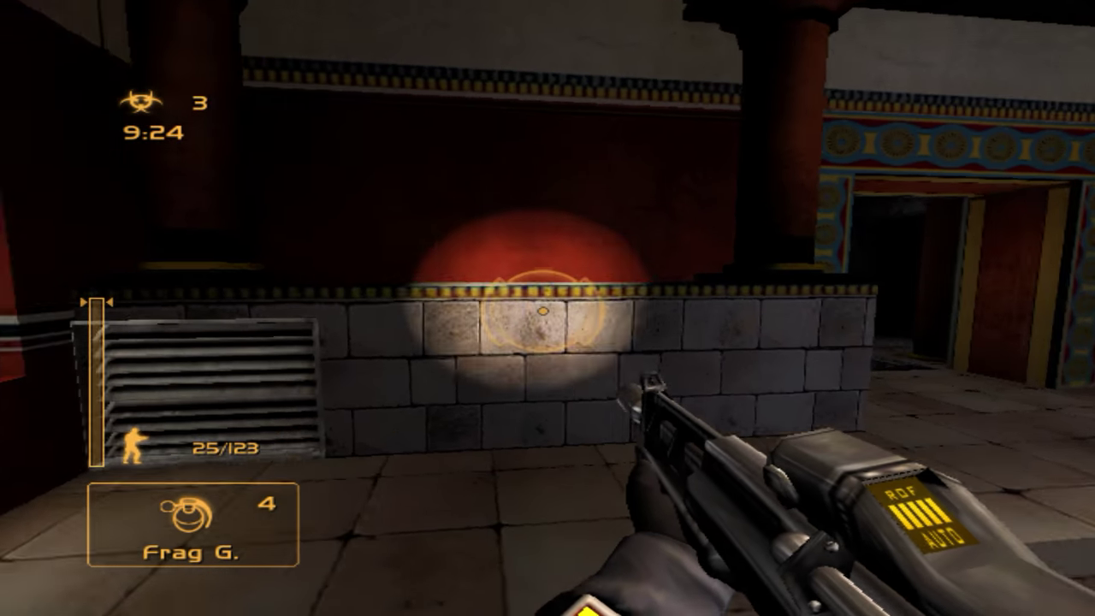
key("f")
key("f")
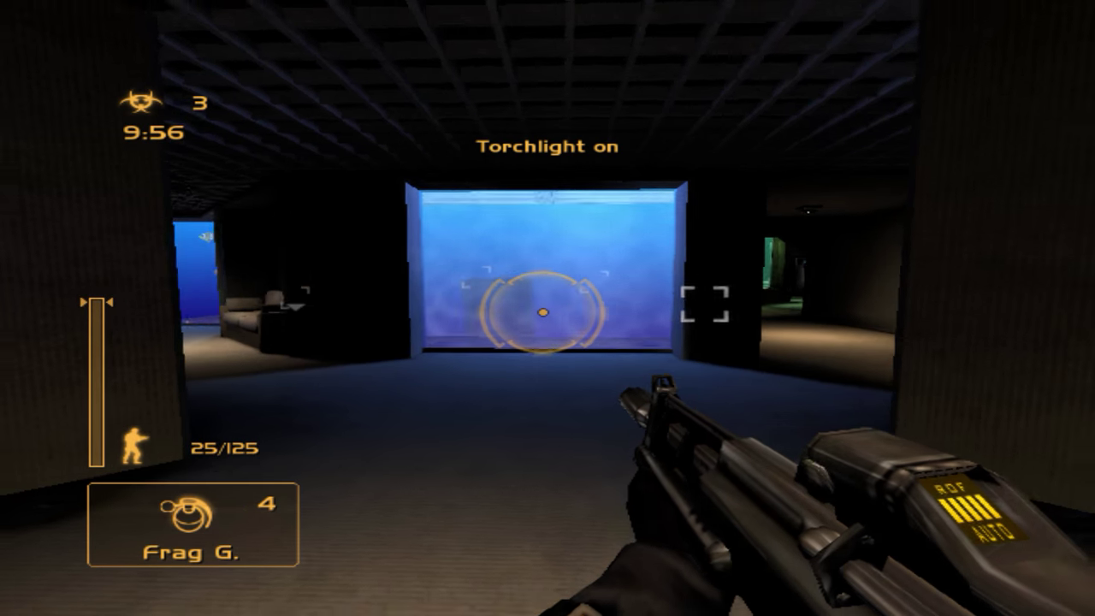
key("f")
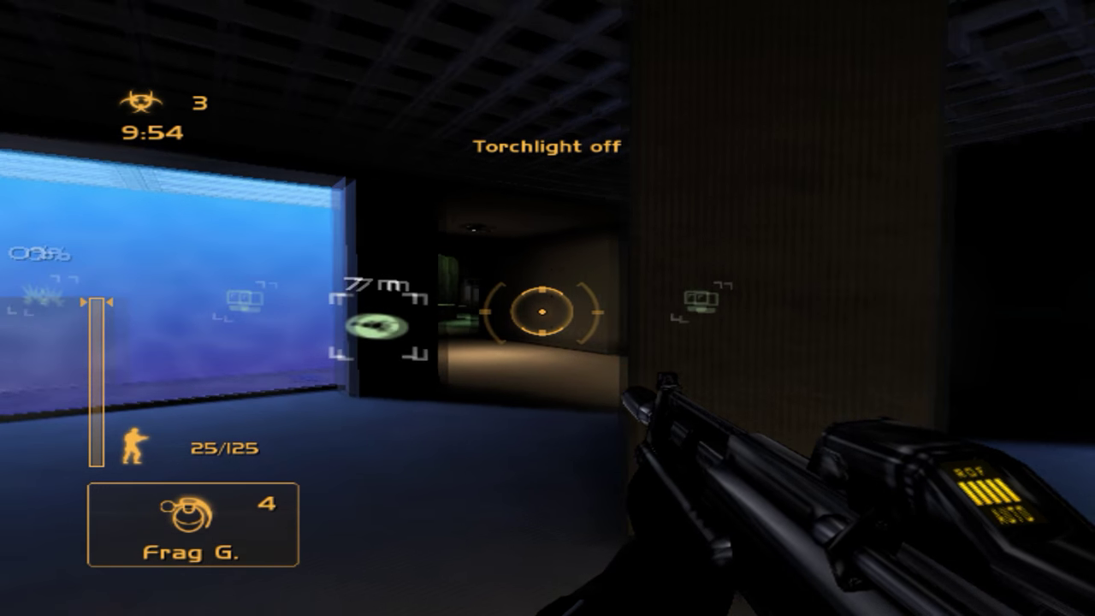
key("i")
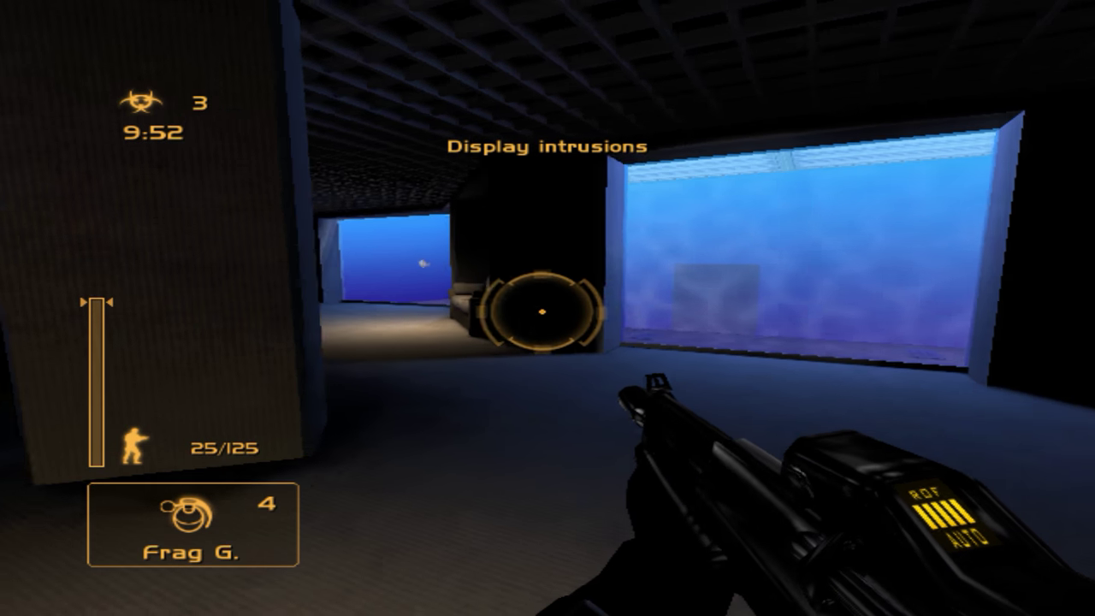
key("f")
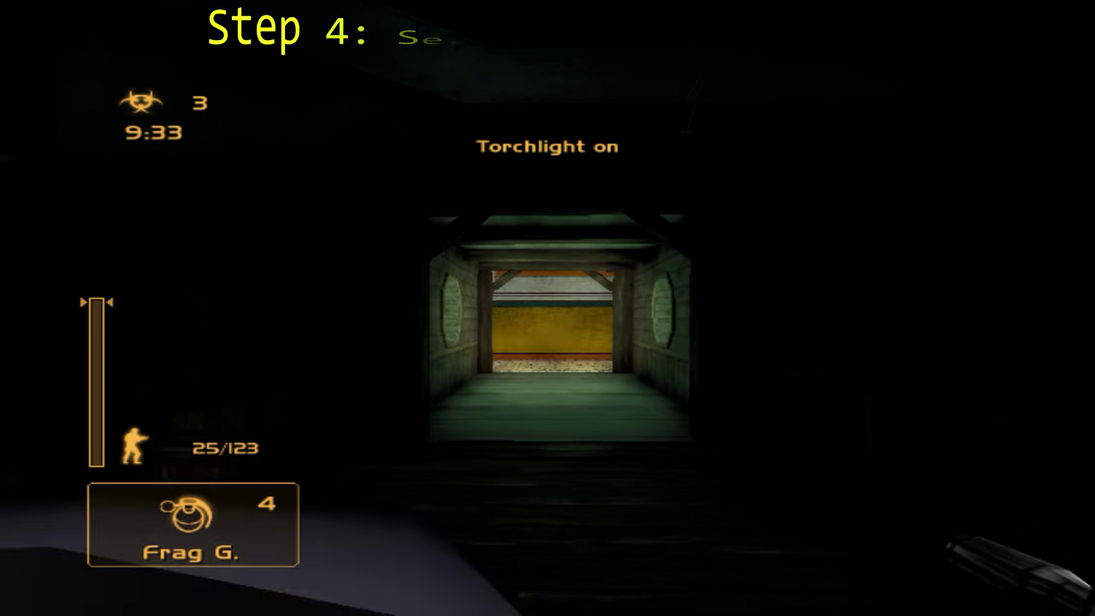
key("w")
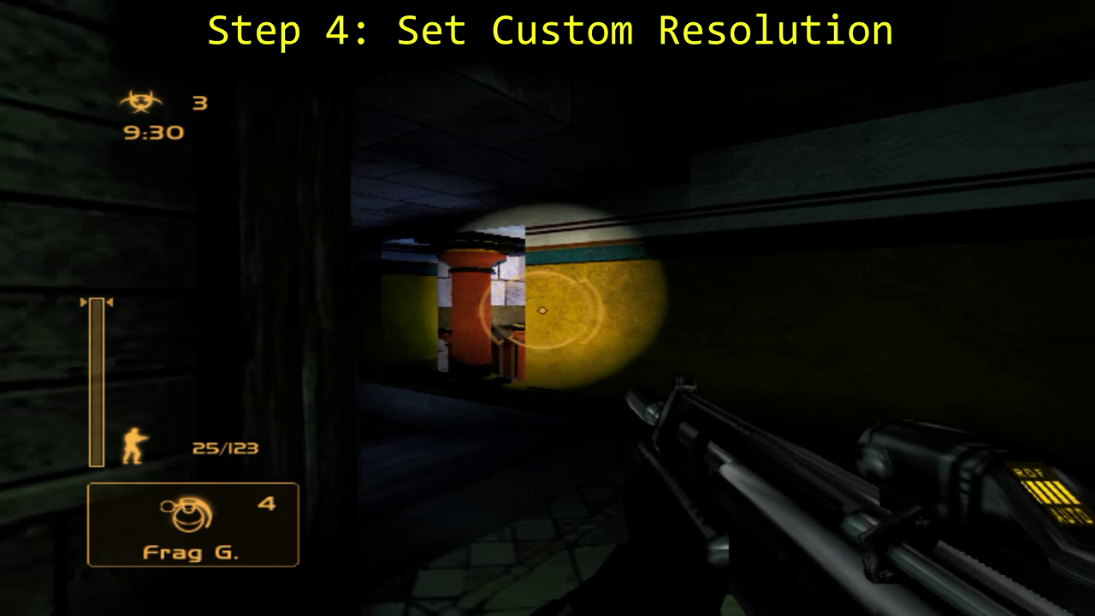
key("f")
key("f")
key("w")
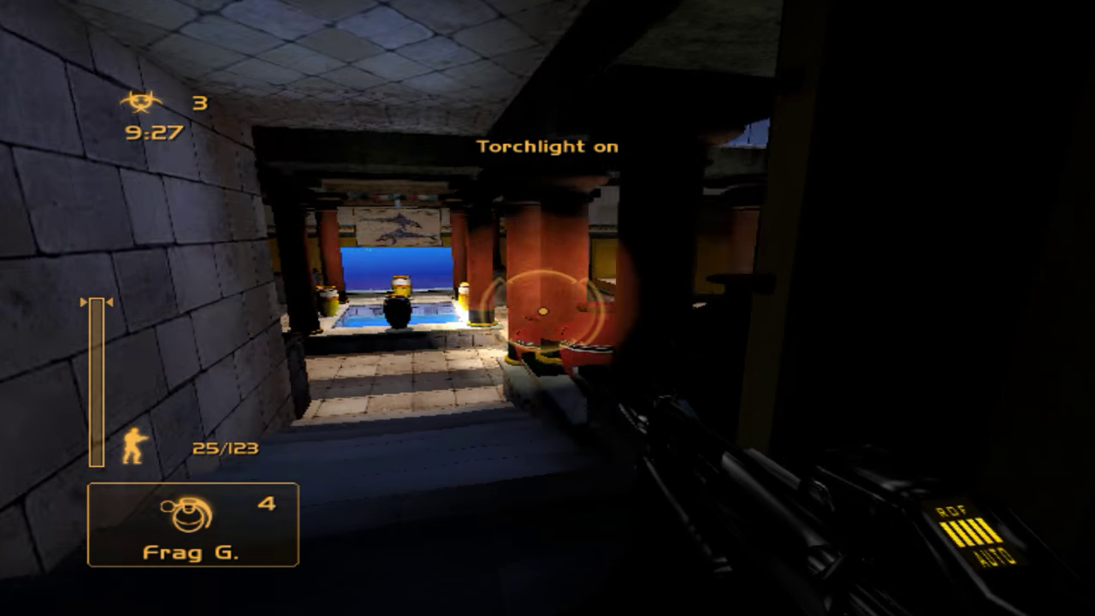
key("f")
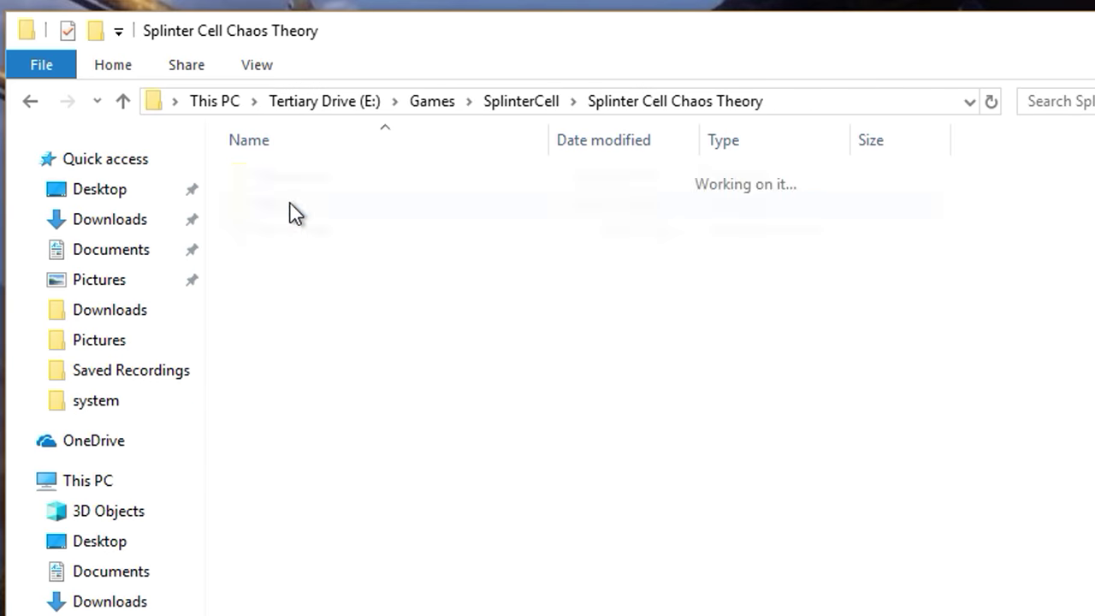
- Open the Default config file from the Versus\System folder
double_click(289, 213)
double_click(279, 230)
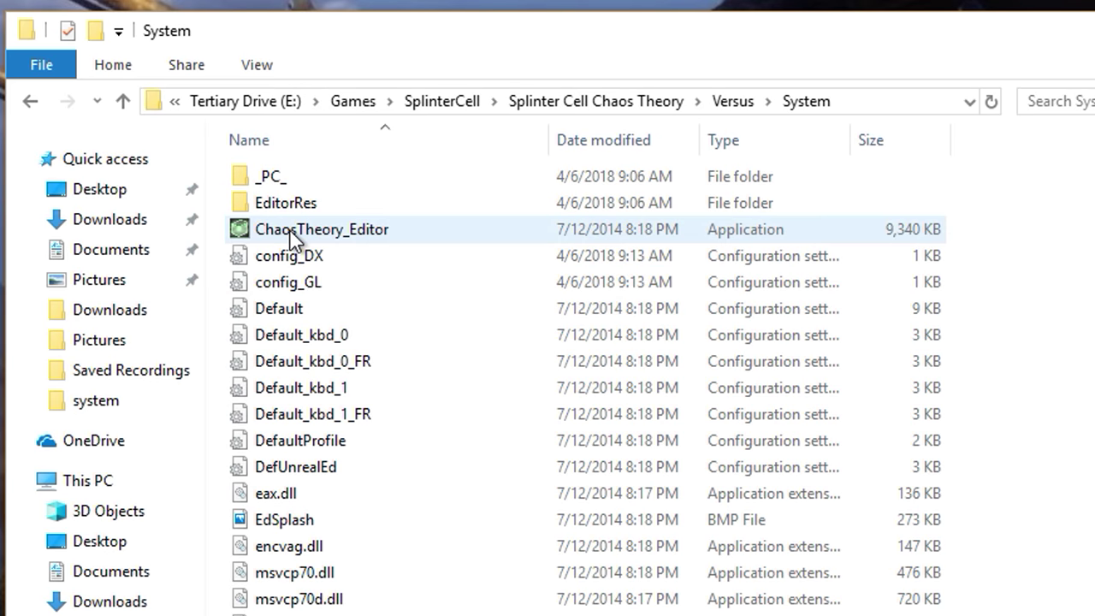
double_click(307, 311)
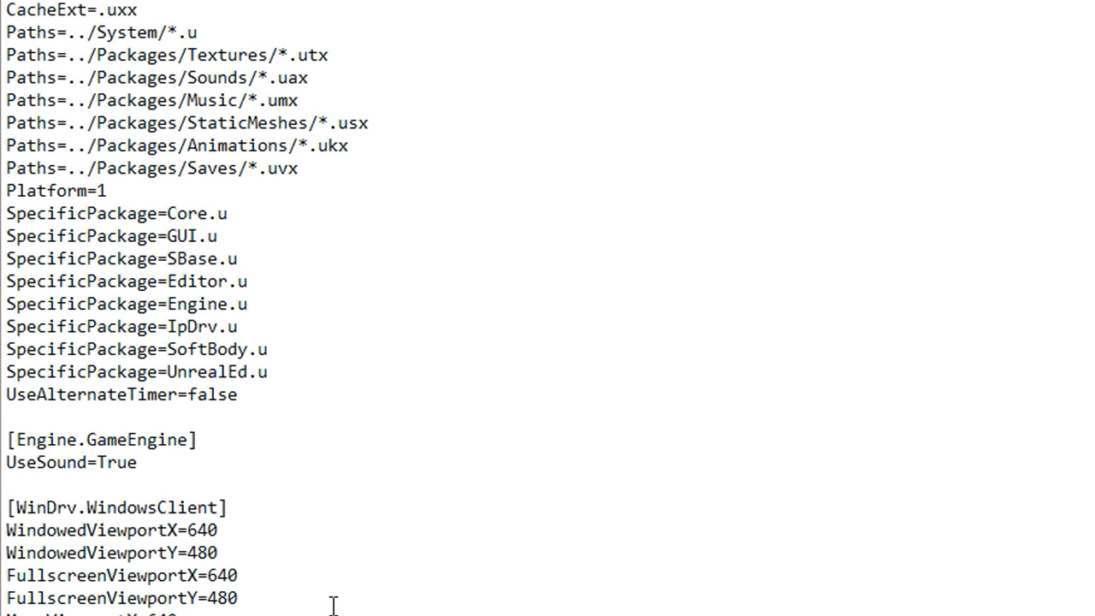
- Replace the 640 fullscreen width with 2560 in the Default config, save and close it
scroll(334, 604, "down", 3)
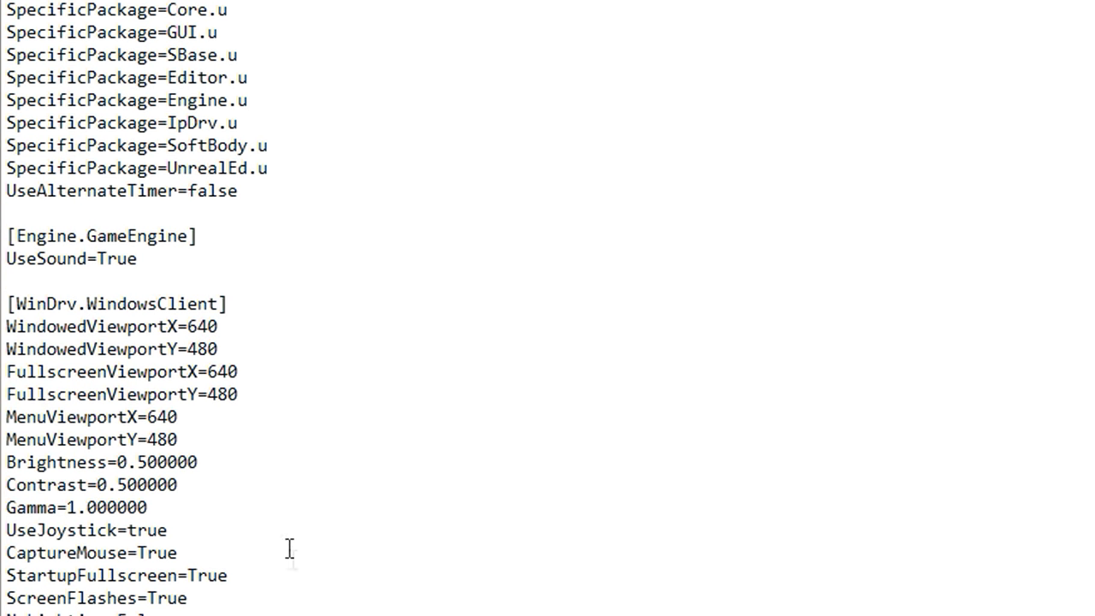
left_click_drag(150, 324, 255, 465)
left_click_drag(249, 370, 208, 371)
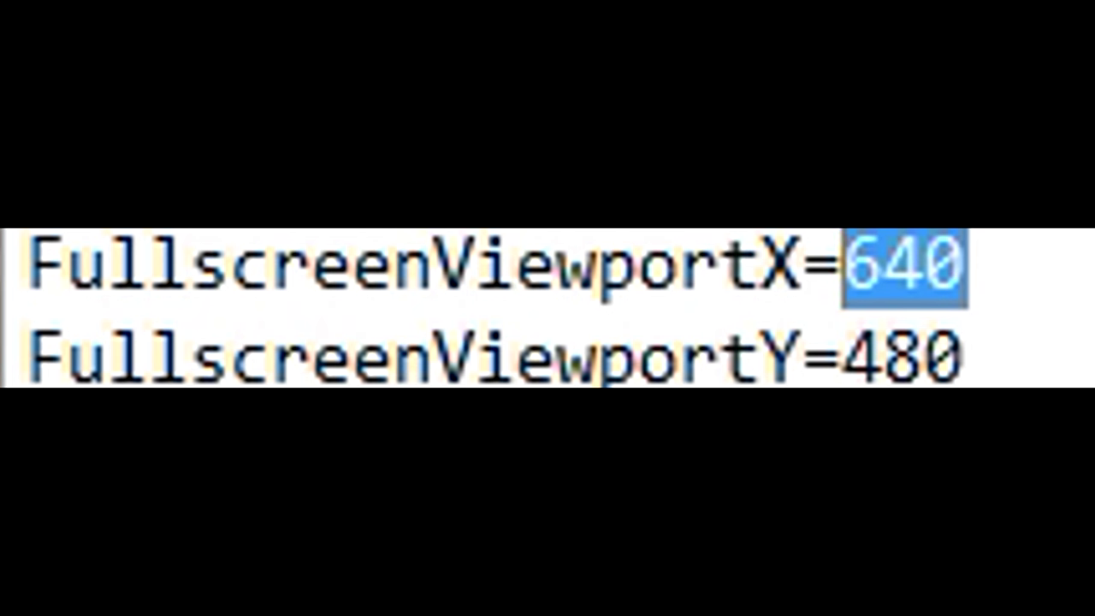
type("256")
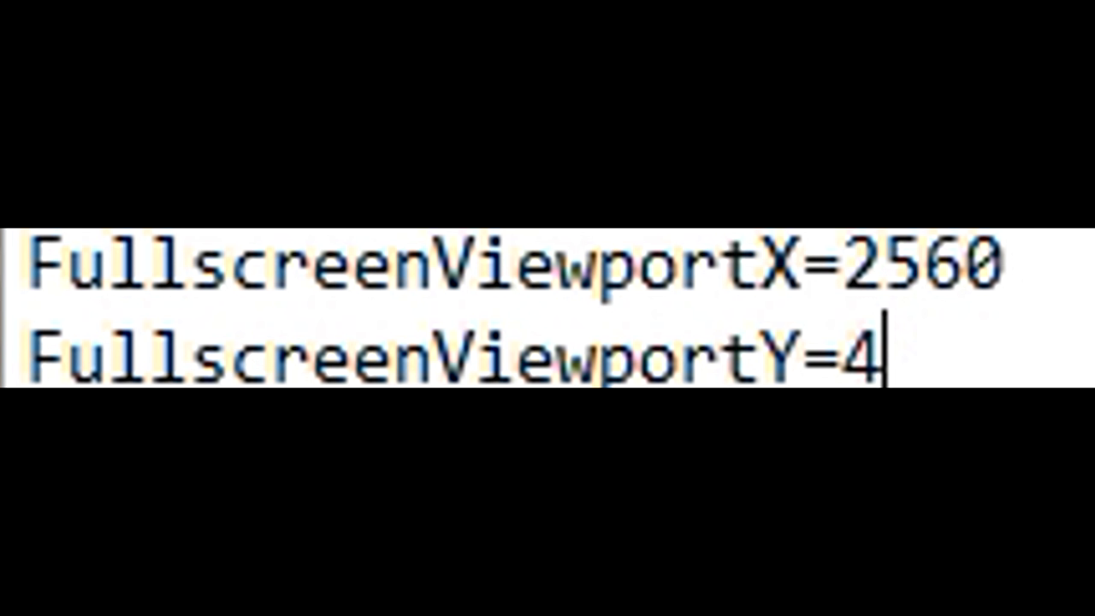
type("0")
left_click(94, 172)
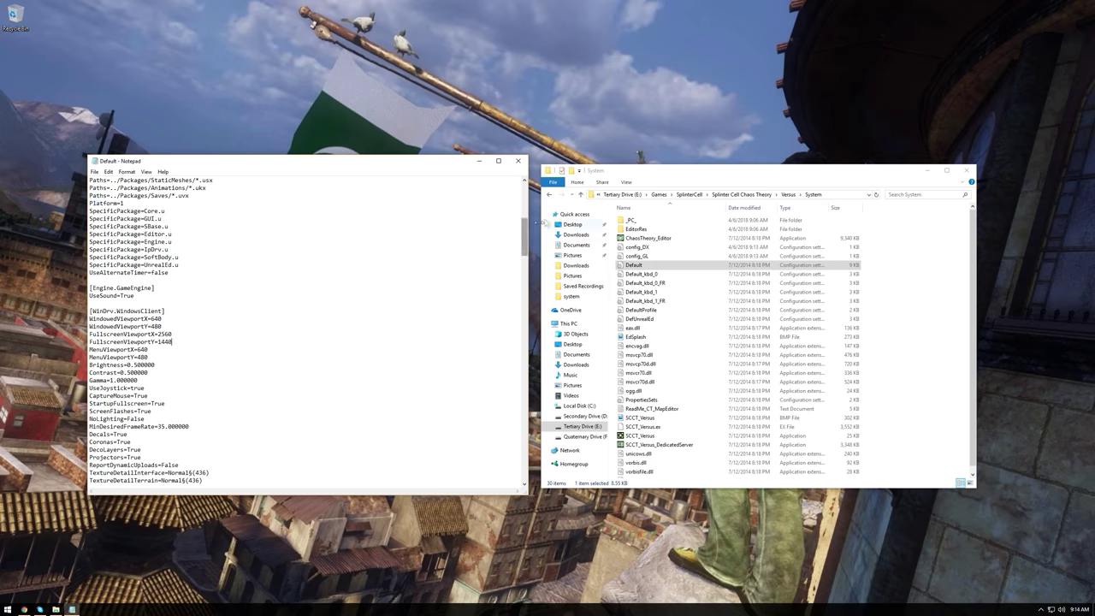
left_click(519, 163)
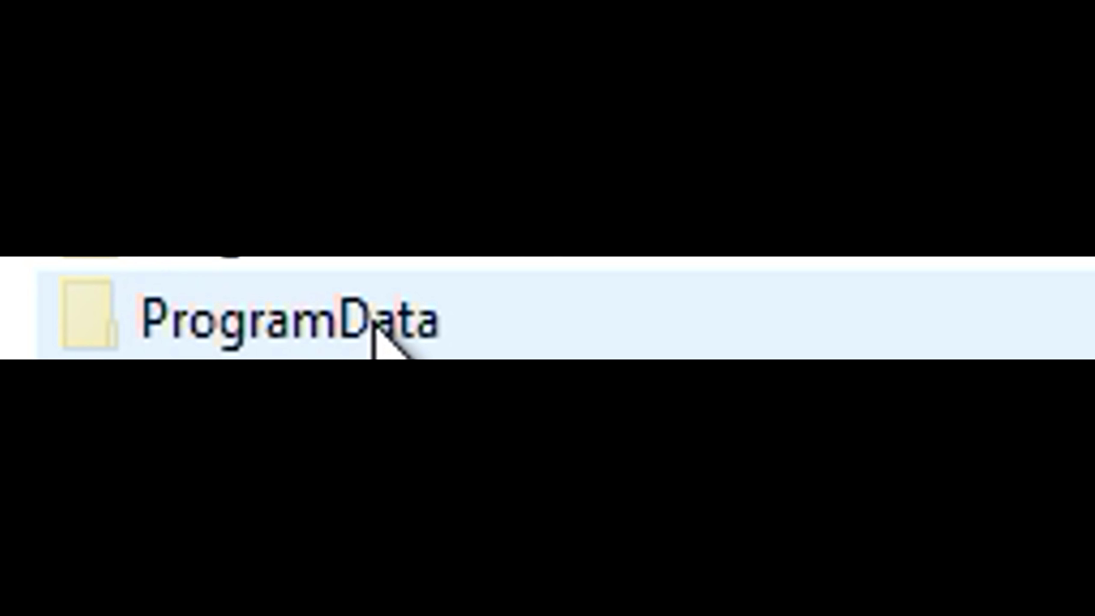
- Open the Versus player profile from ProgramData\Ubisoft\Chaos Theory\Saved Games and select its ScreenRes value -1
double_click(377, 323)
scroll(291, 569, "down", 6)
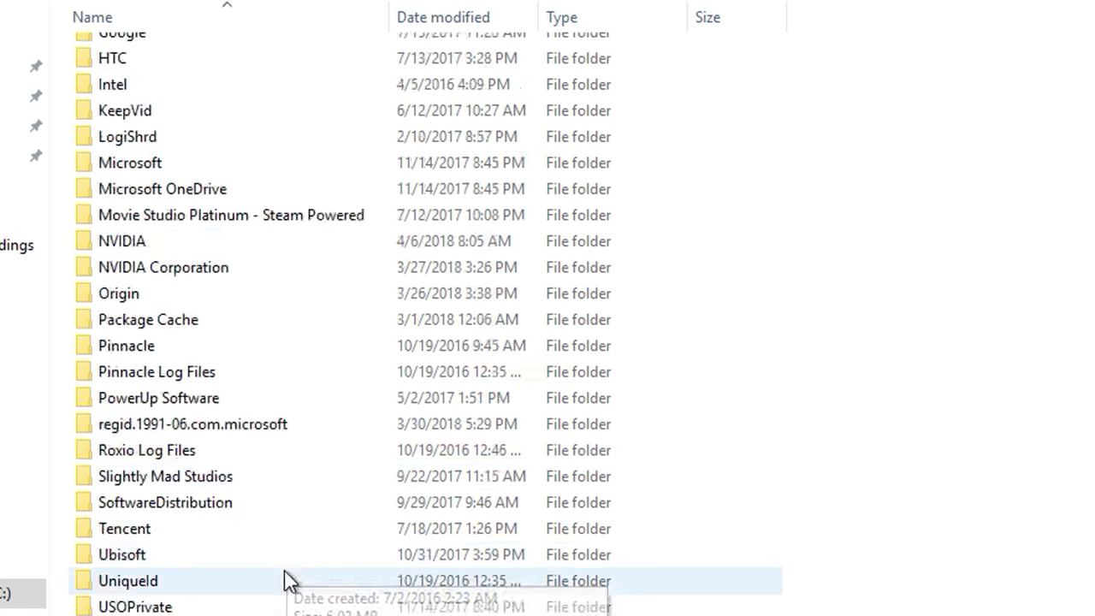
double_click(140, 554)
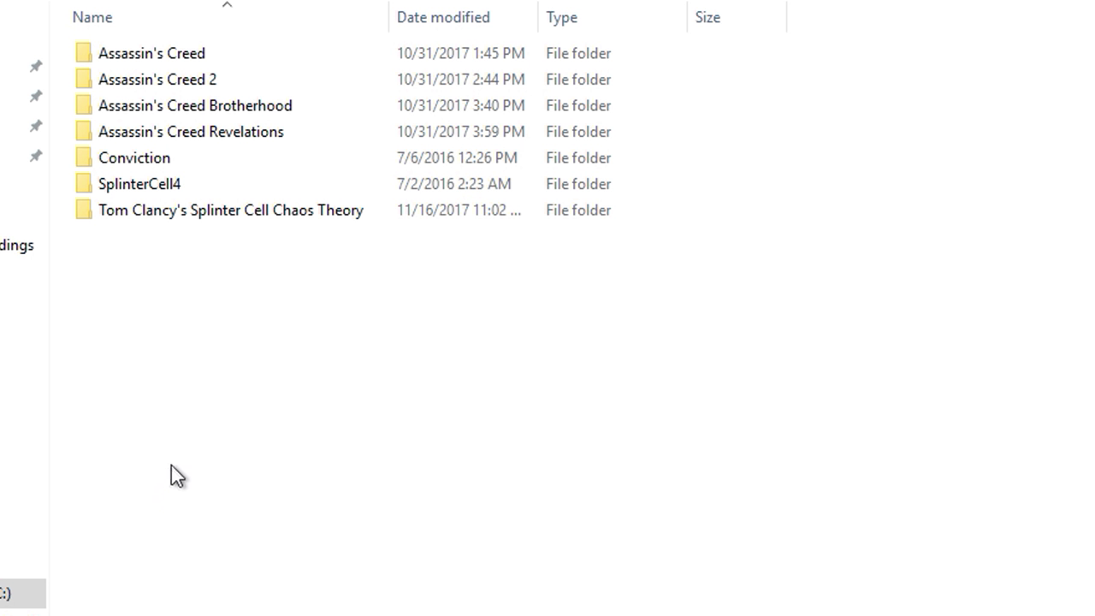
double_click(215, 217)
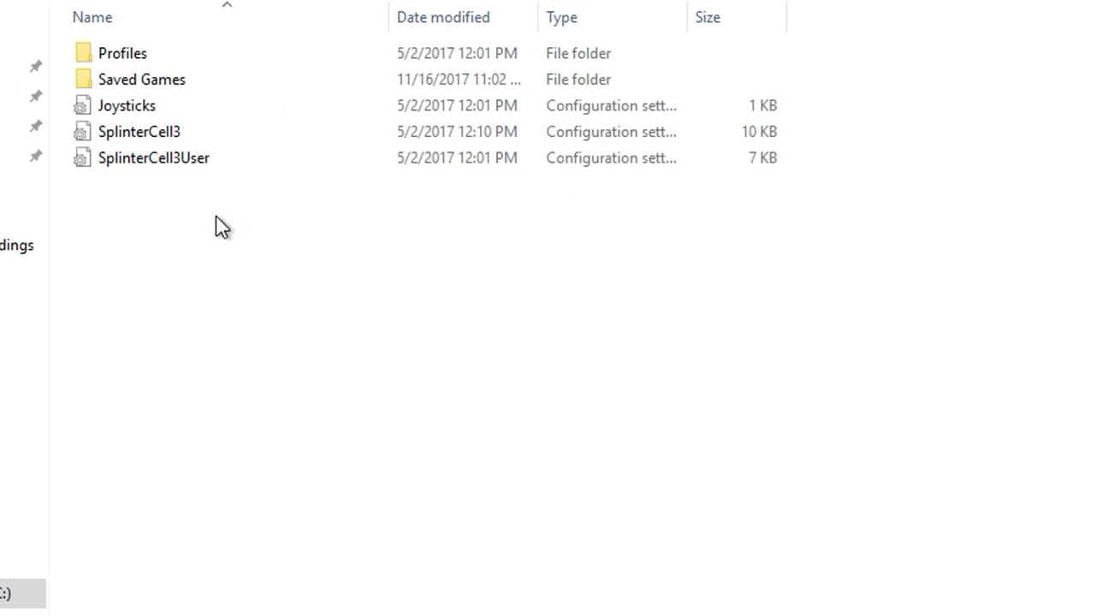
double_click(193, 81)
double_click(174, 56)
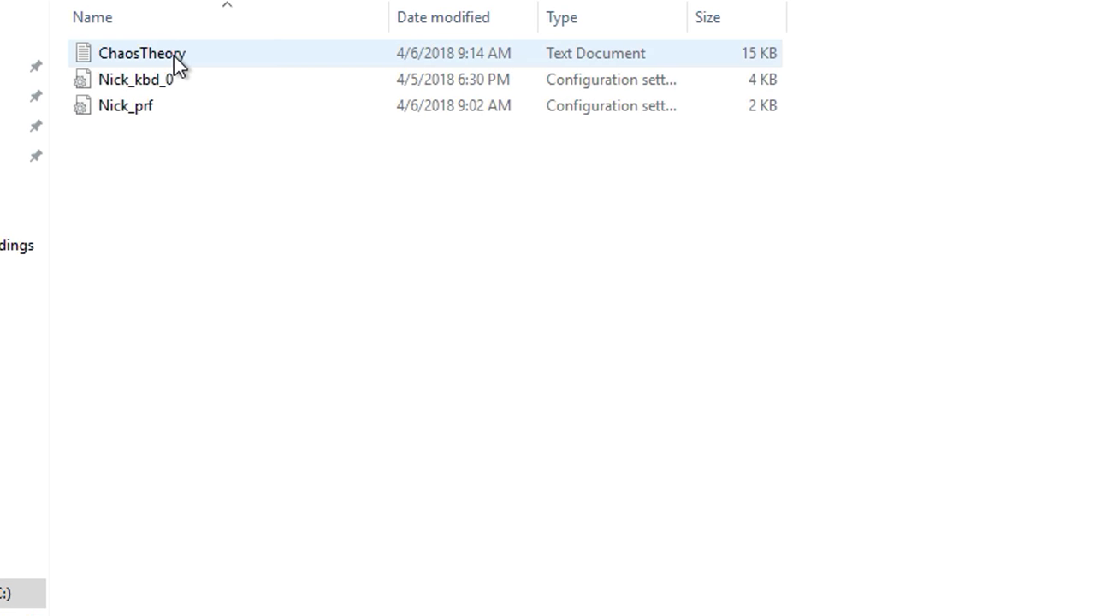
double_click(146, 108)
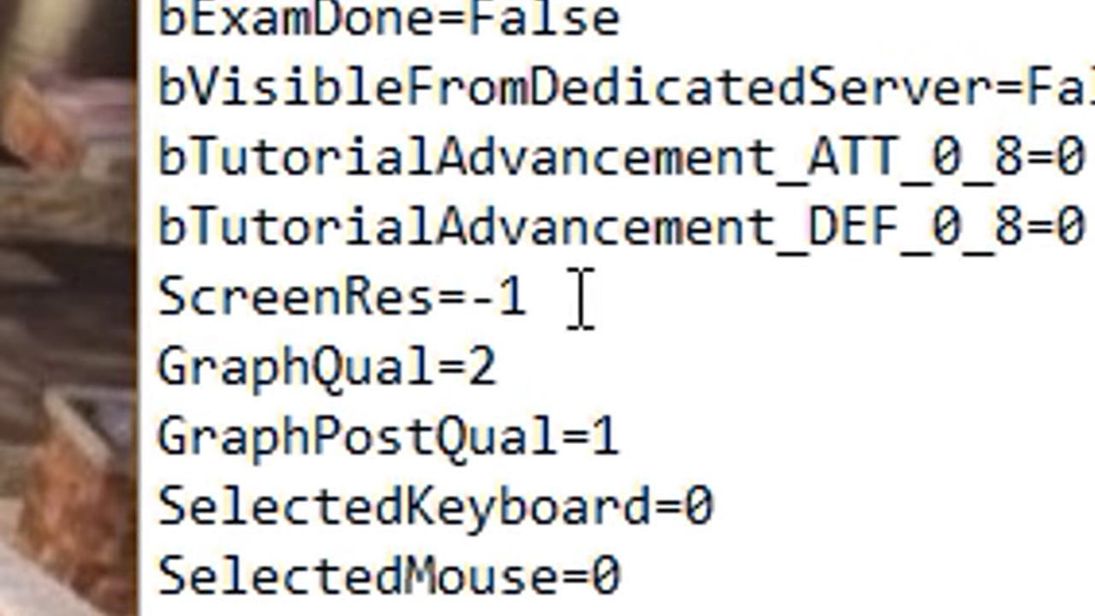
left_click_drag(580, 299, 463, 319)
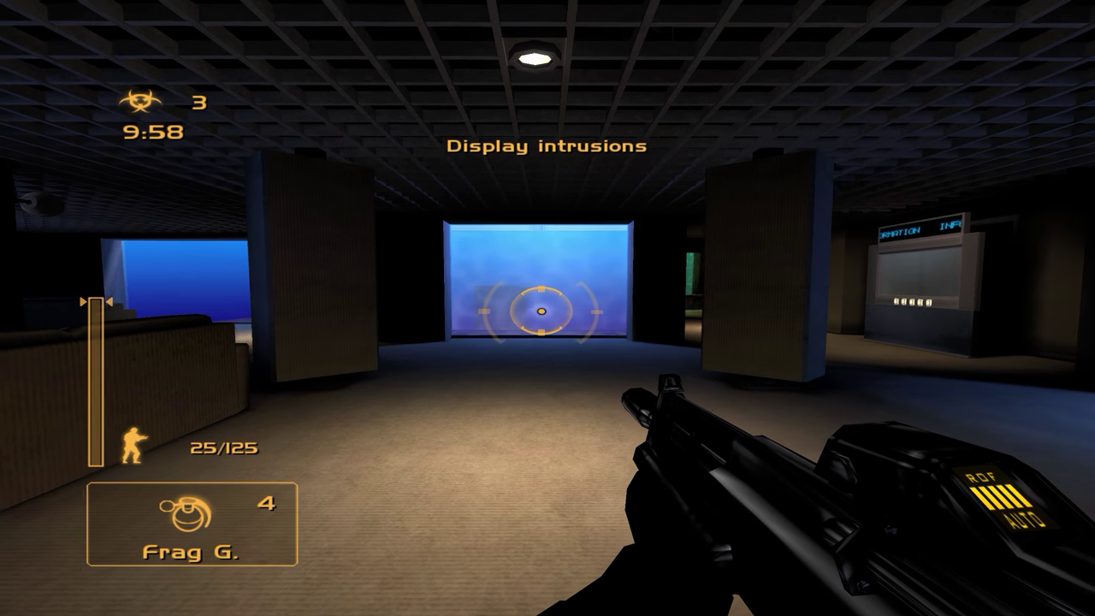
- Walk past the blue window to the Information panel with torchlight on, then aim down the rifle scope
key("w")
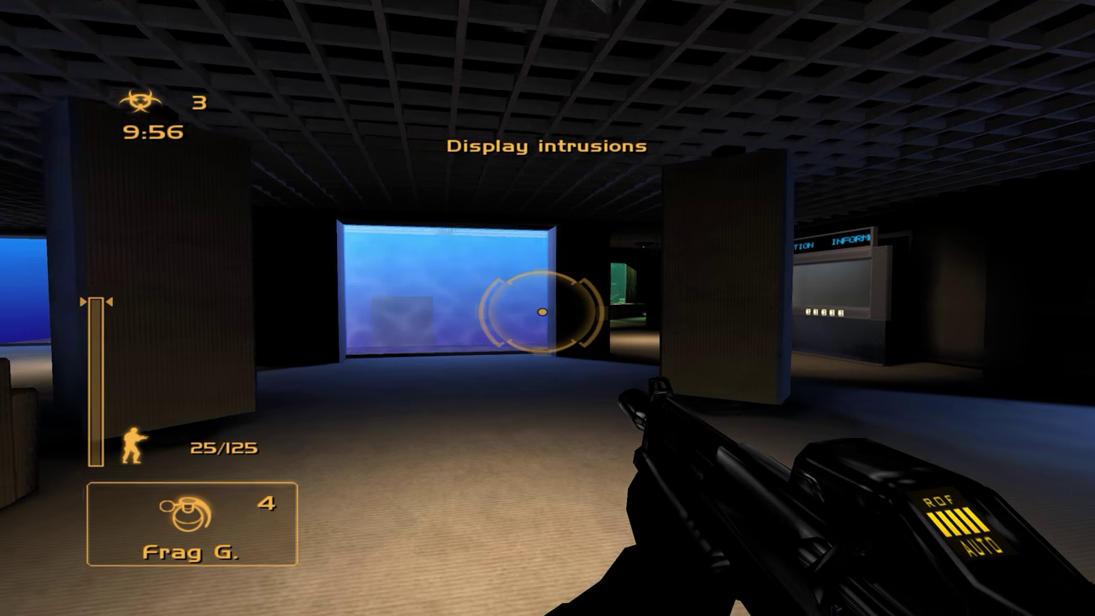
key("f")
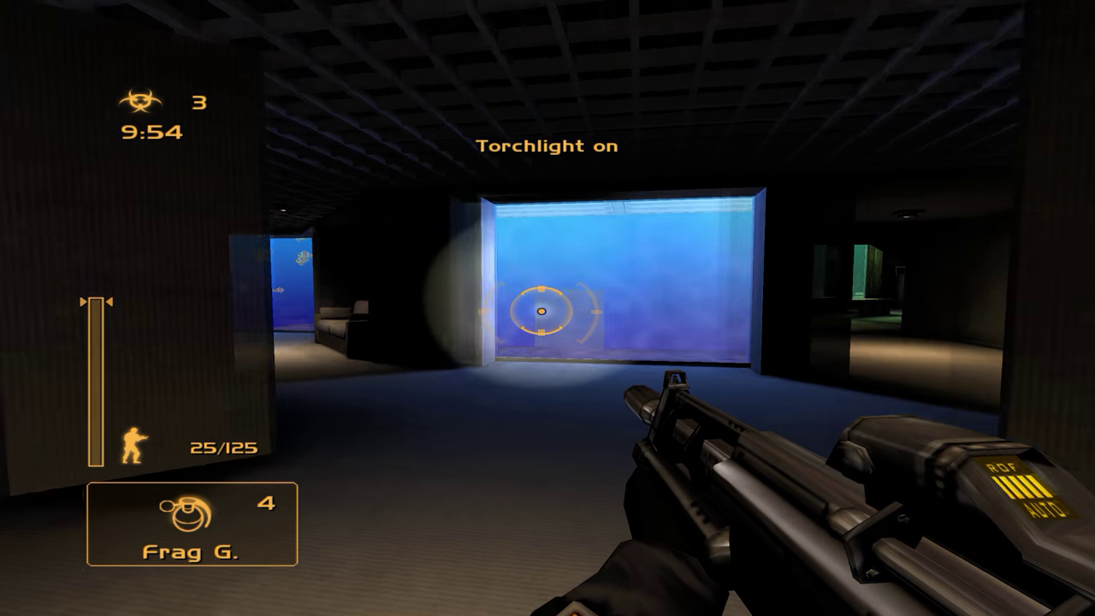
key("w")
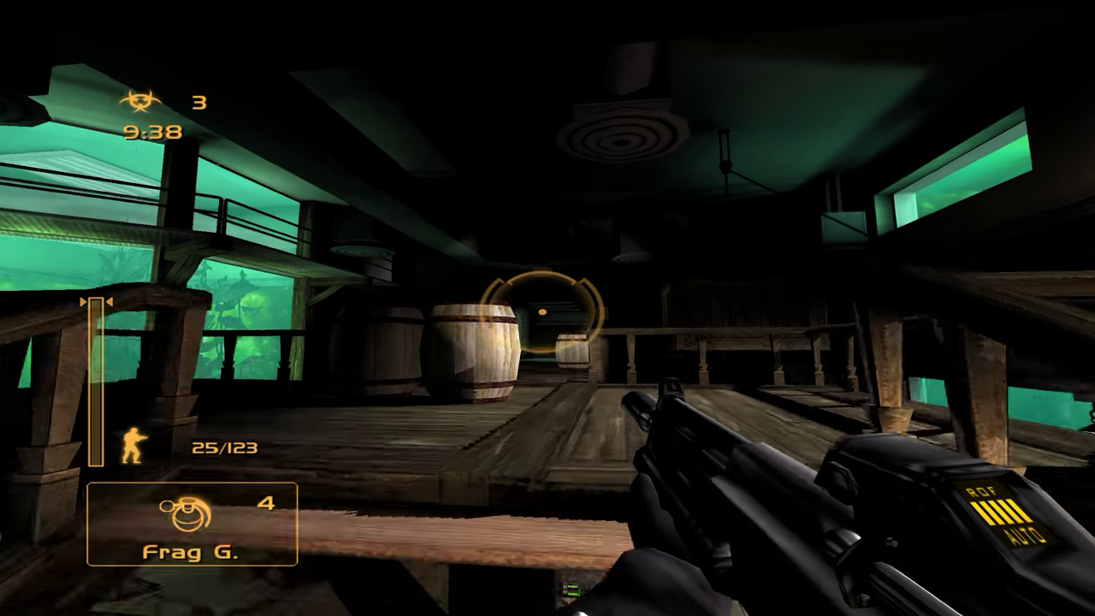
key("v")
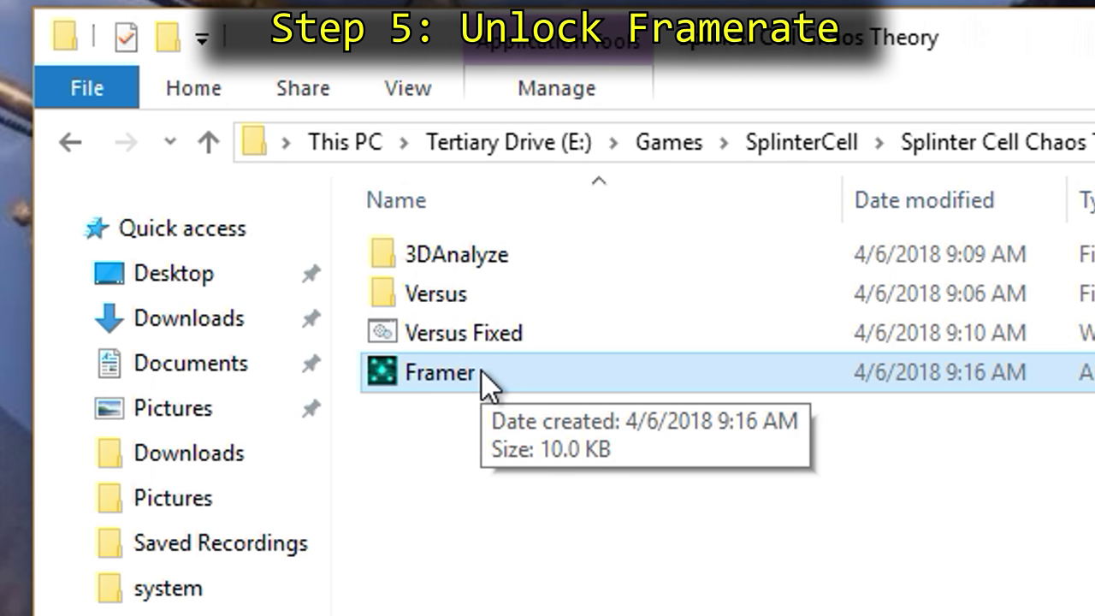
- Launch Framer, then move through Aquarius, reload the rifle and throw a frag grenade
double_click(481, 369)
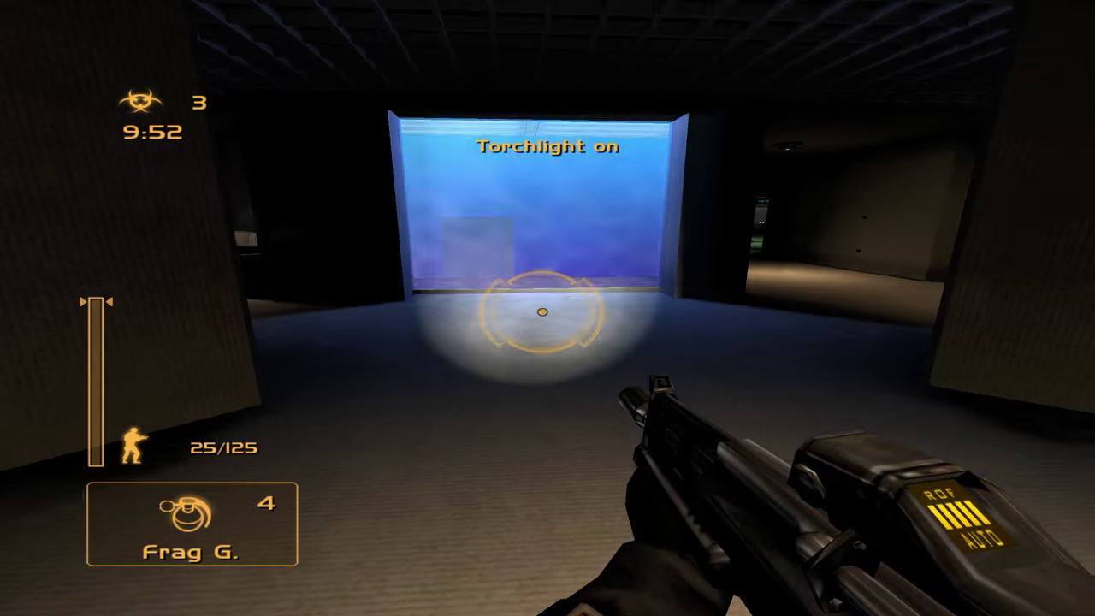
key("w")
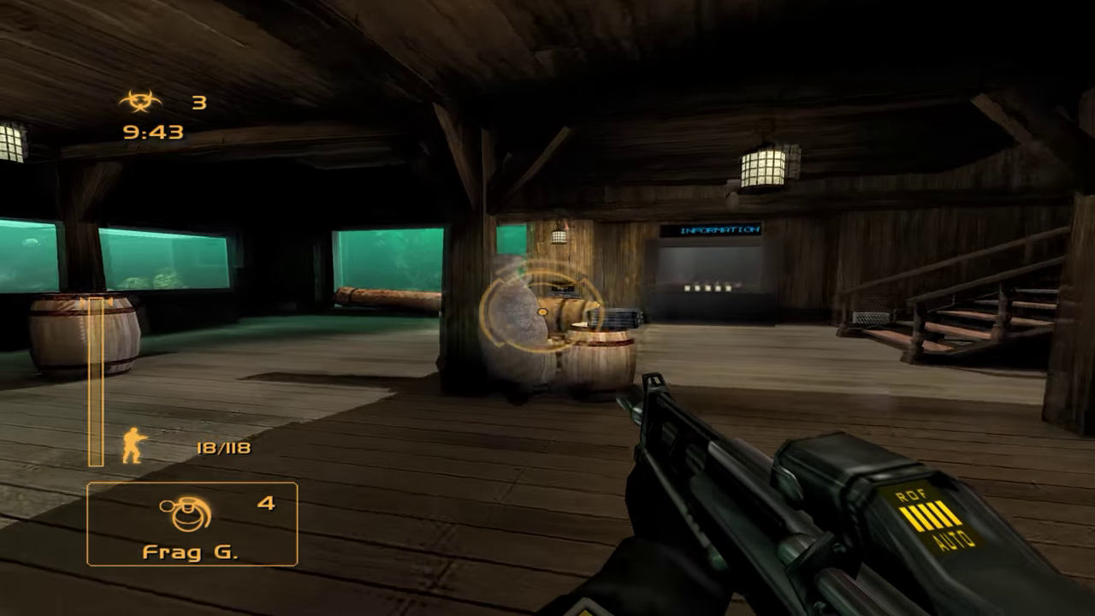
key("r")
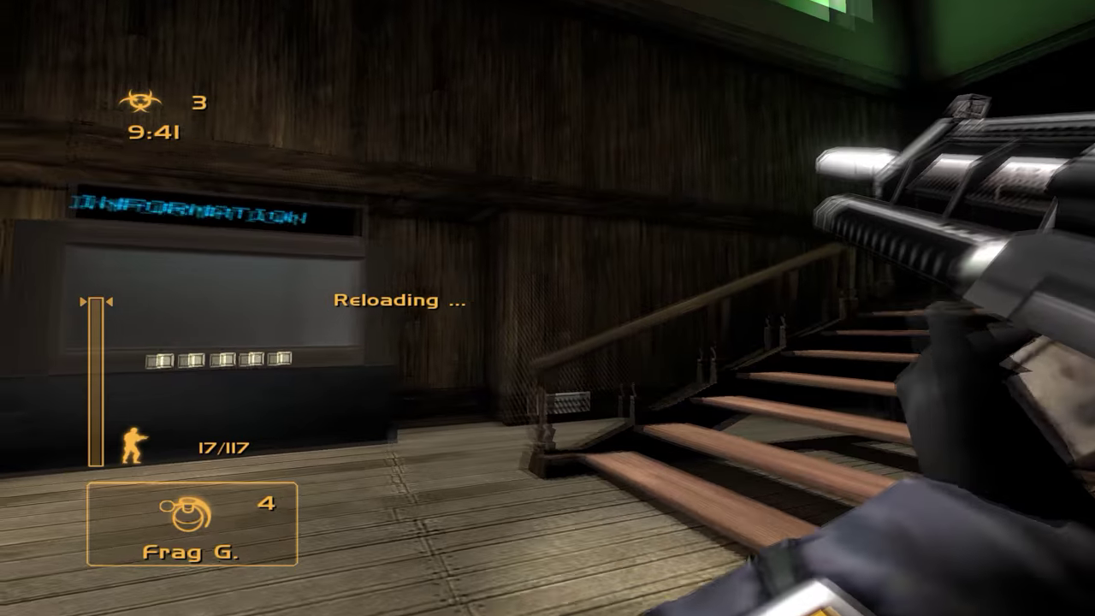
key("g")
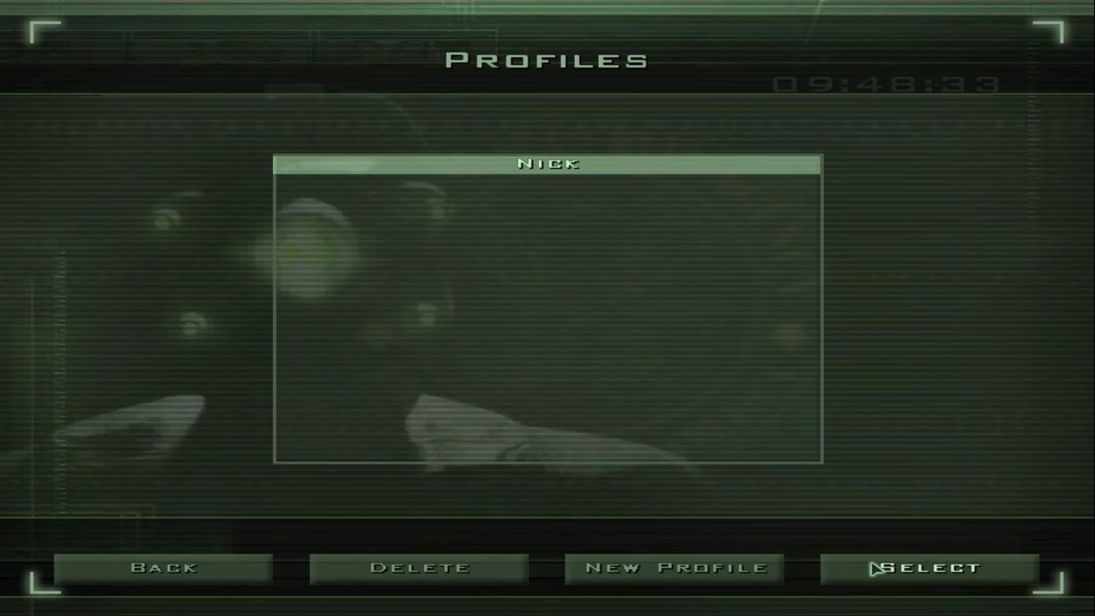
- Load the single existing player profile from the Profiles screen
left_click(874, 569)
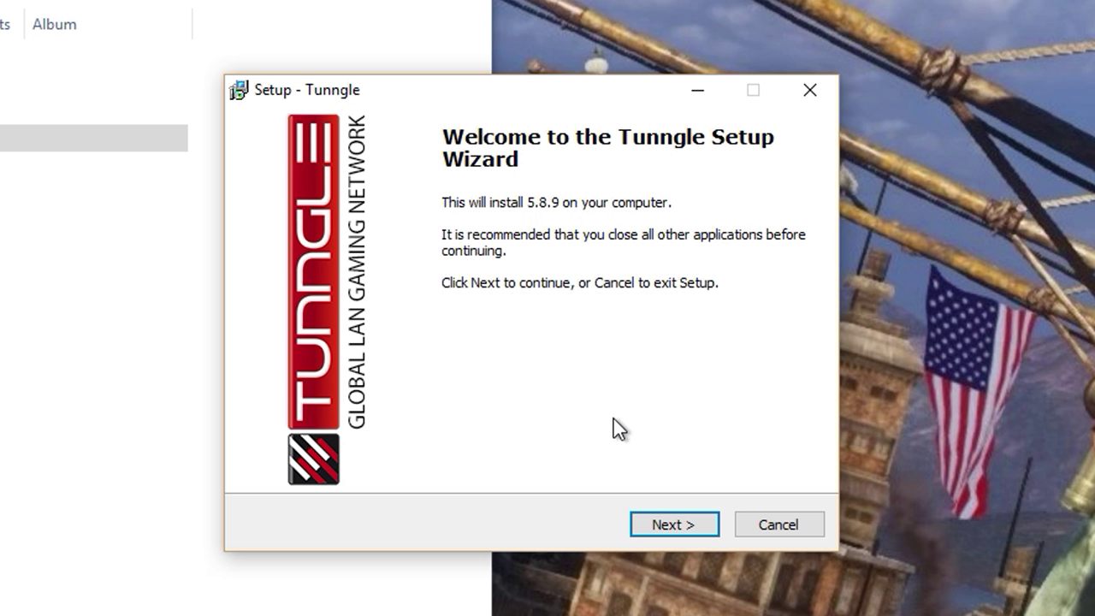
- Start the Tunngle 5.8.9 installation from the setup wizard
left_click(672, 524)
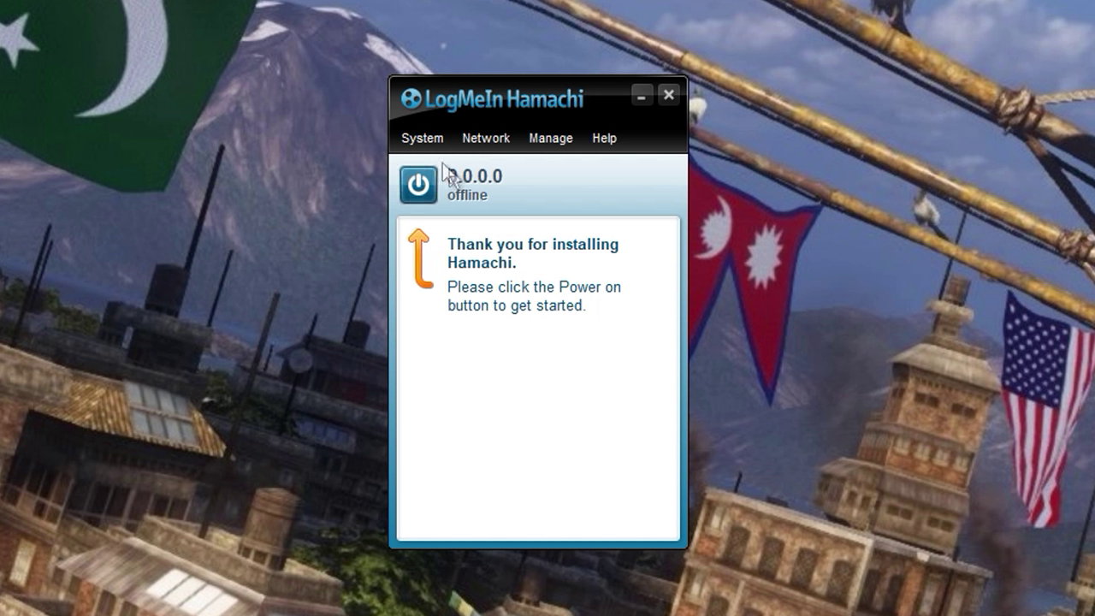
- Browse Hamachi's System, Network and Help menus, including create and join network options
left_click(418, 137)
mouse_move(492, 136)
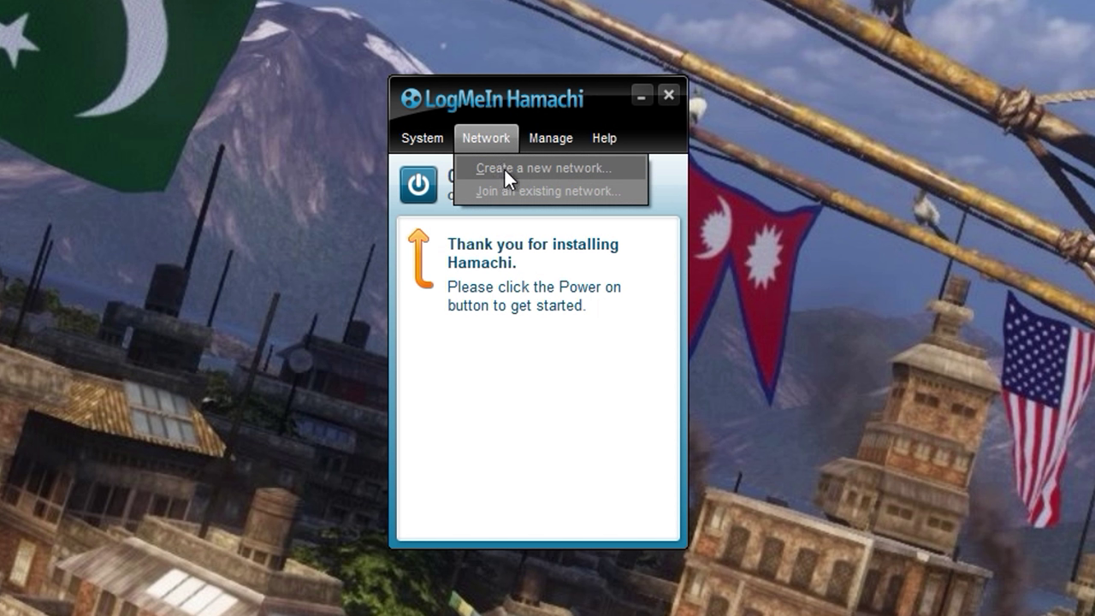
mouse_move(595, 135)
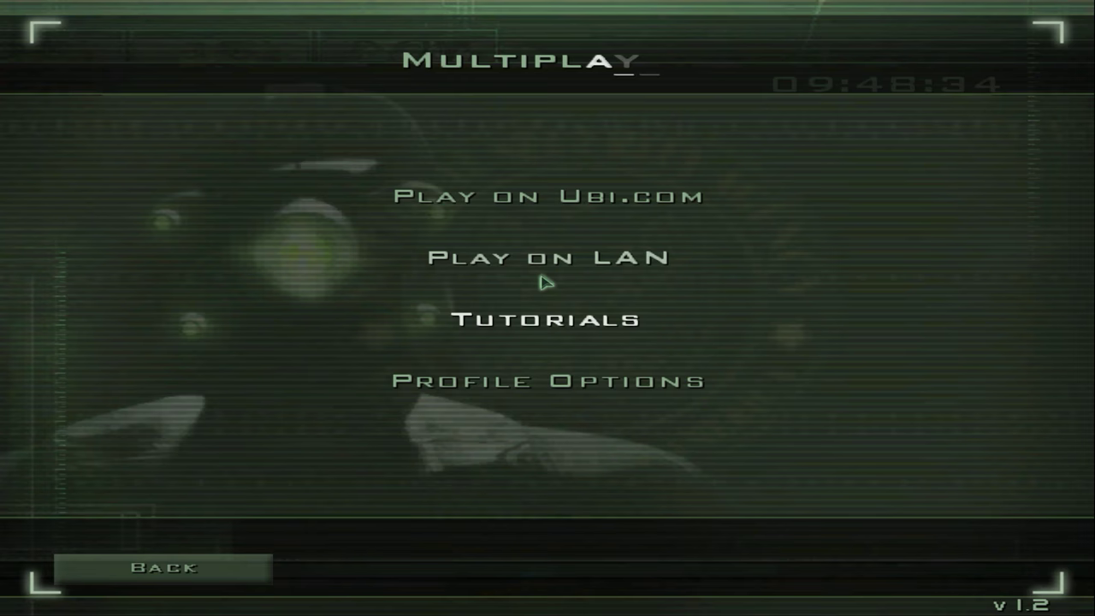
- Join a LAN session, then throw a smoke grenade and cycle night and thermal vision
left_click(543, 259)
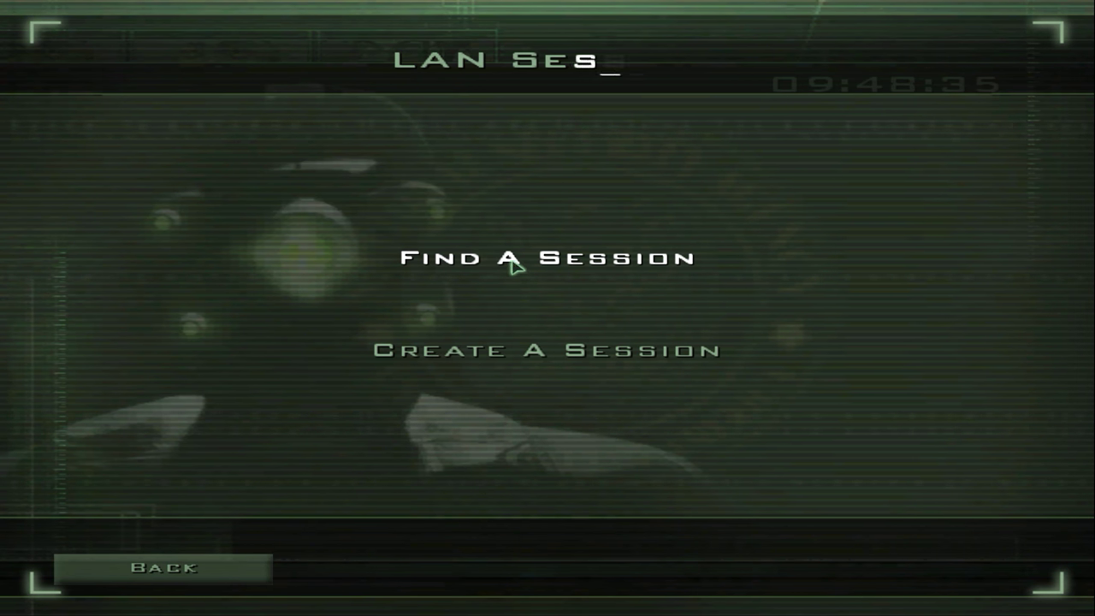
left_click(514, 260)
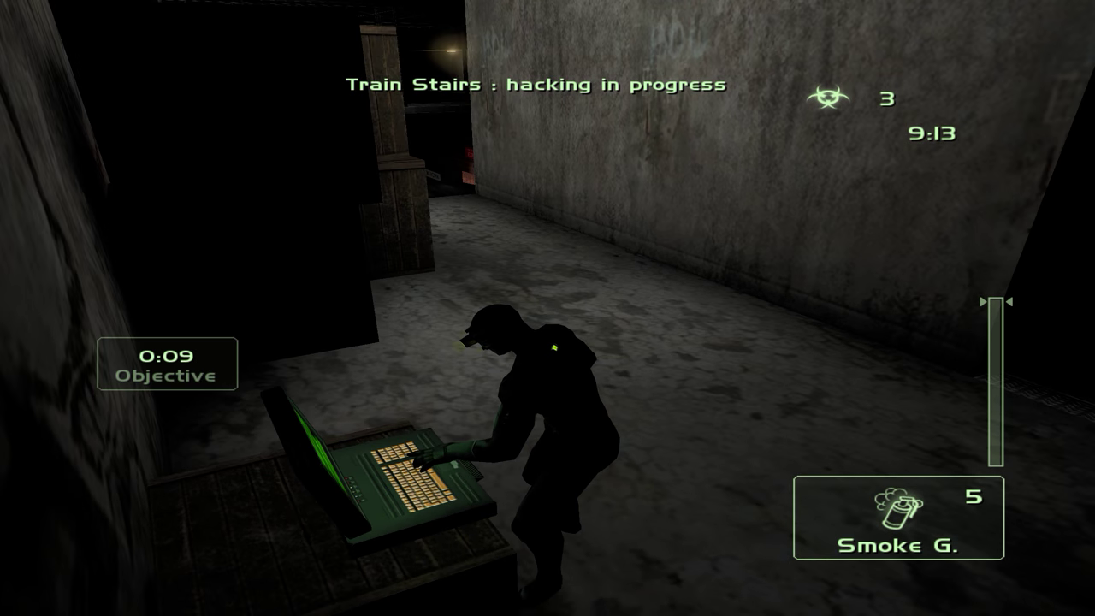
key("w")
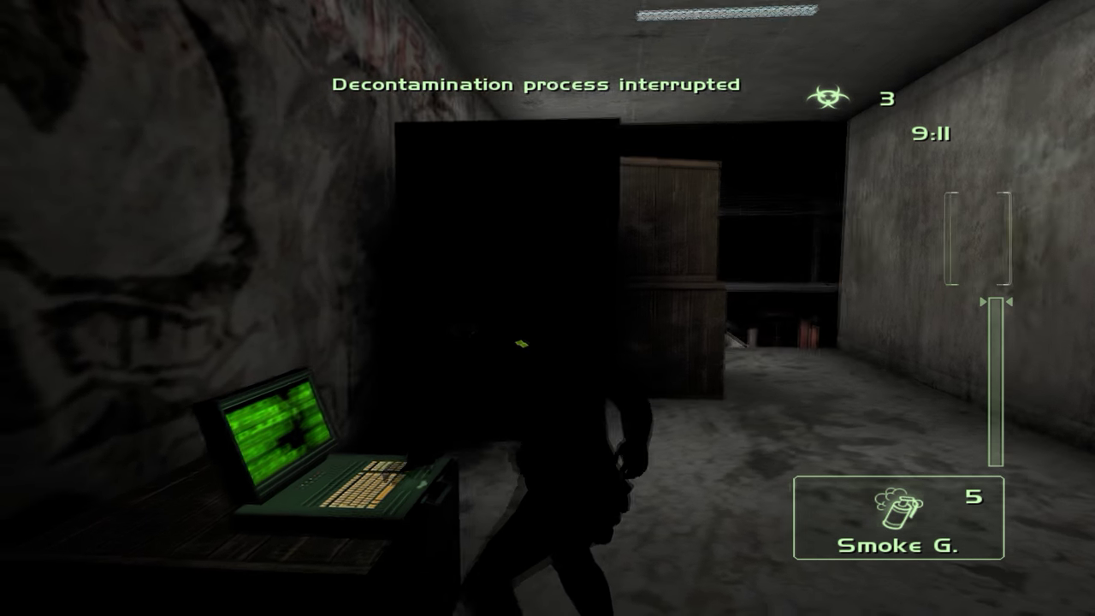
key("w")
left_click(548, 308)
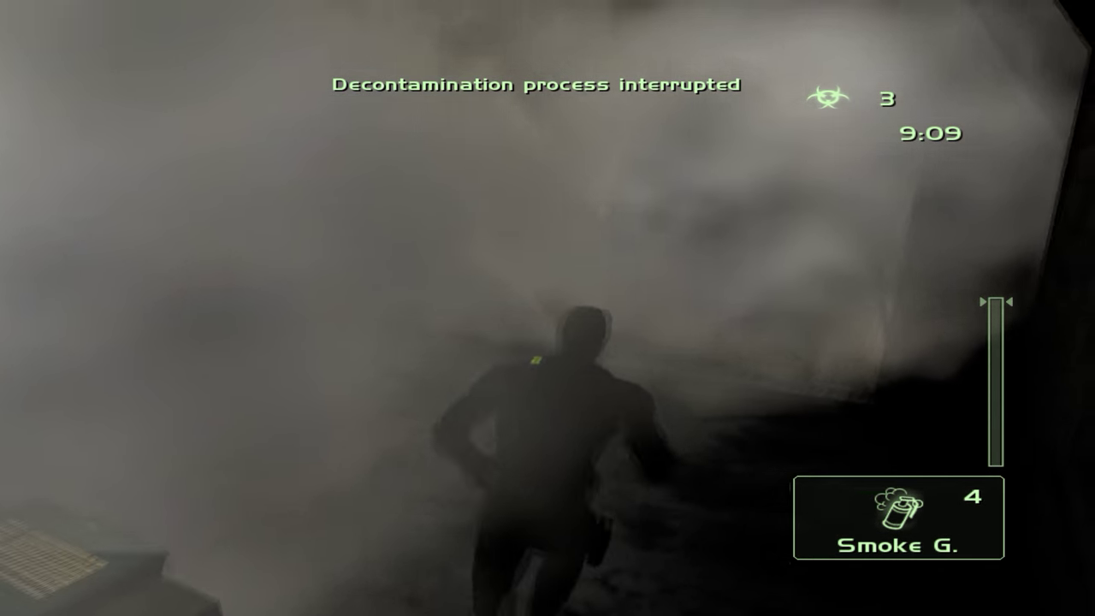
key("1")
key("2")
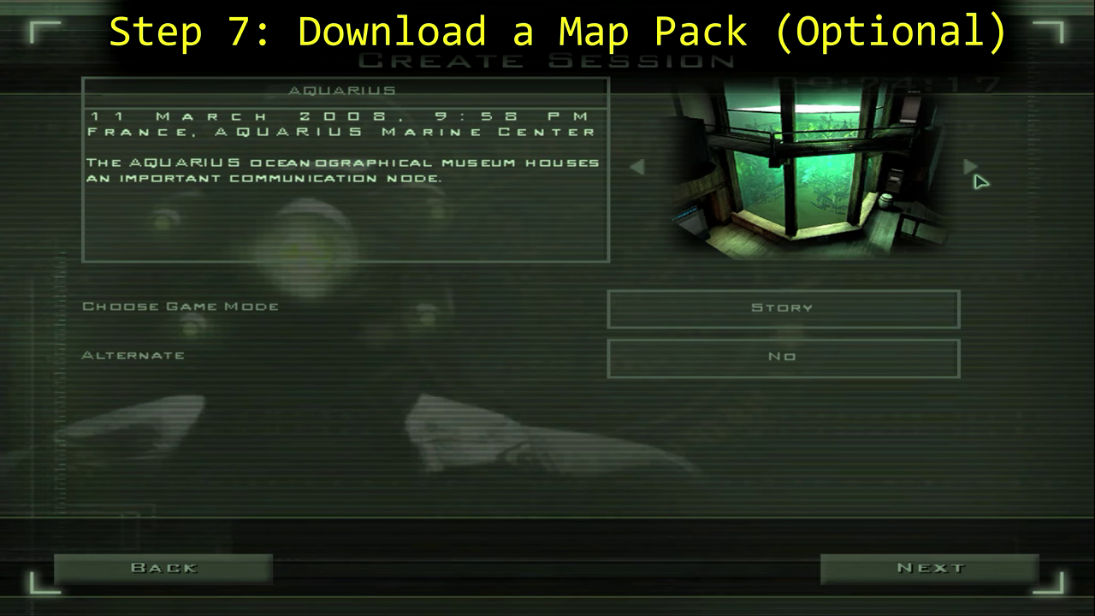
left_click(975, 175)
left_click(975, 174)
left_click(975, 175)
left_click(975, 174)
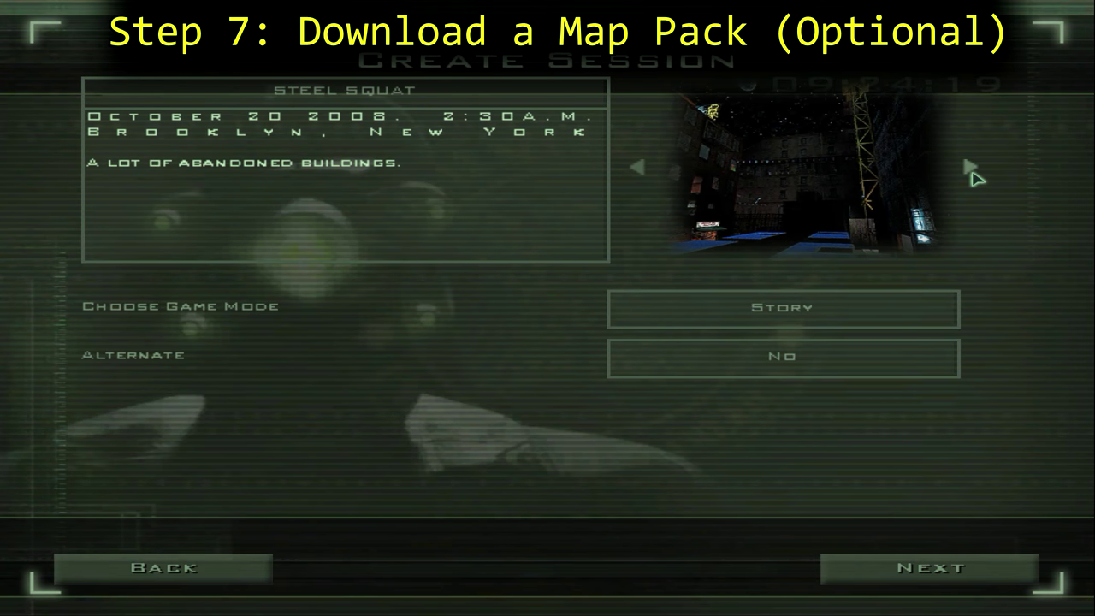
left_click(975, 174)
left_click(975, 175)
left_click(975, 174)
left_click(974, 174)
left_click(972, 168)
left_click(972, 168)
left_click(972, 168)
left_click(972, 167)
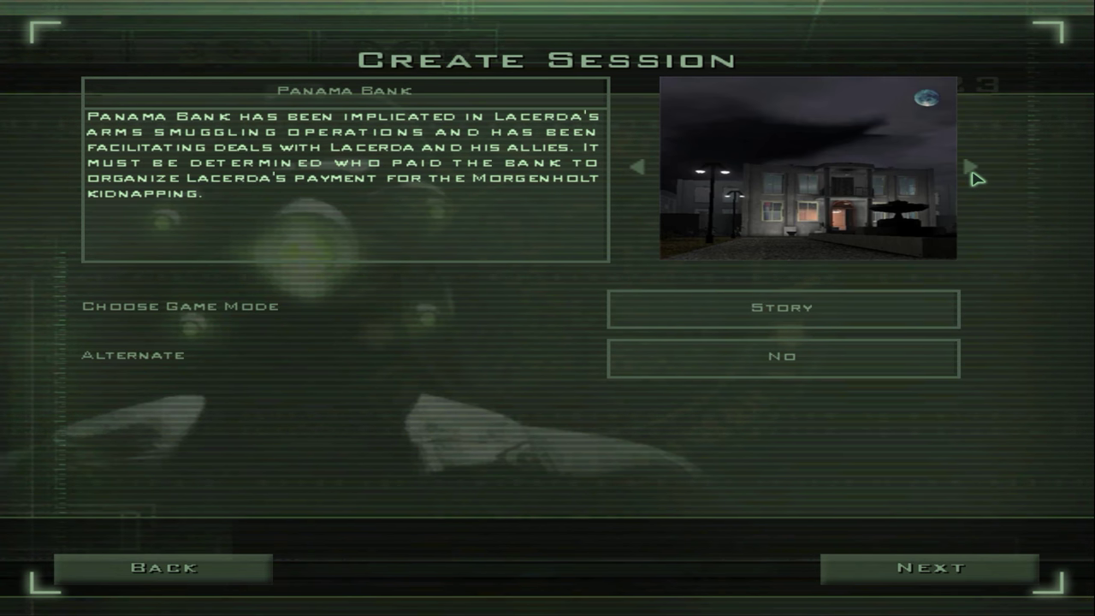
left_click(972, 168)
left_click(972, 167)
left_click(972, 168)
left_click(972, 168)
left_click(972, 167)
left_click(972, 168)
left_click(972, 167)
left_click(972, 167)
left_click(972, 168)
left_click(972, 168)
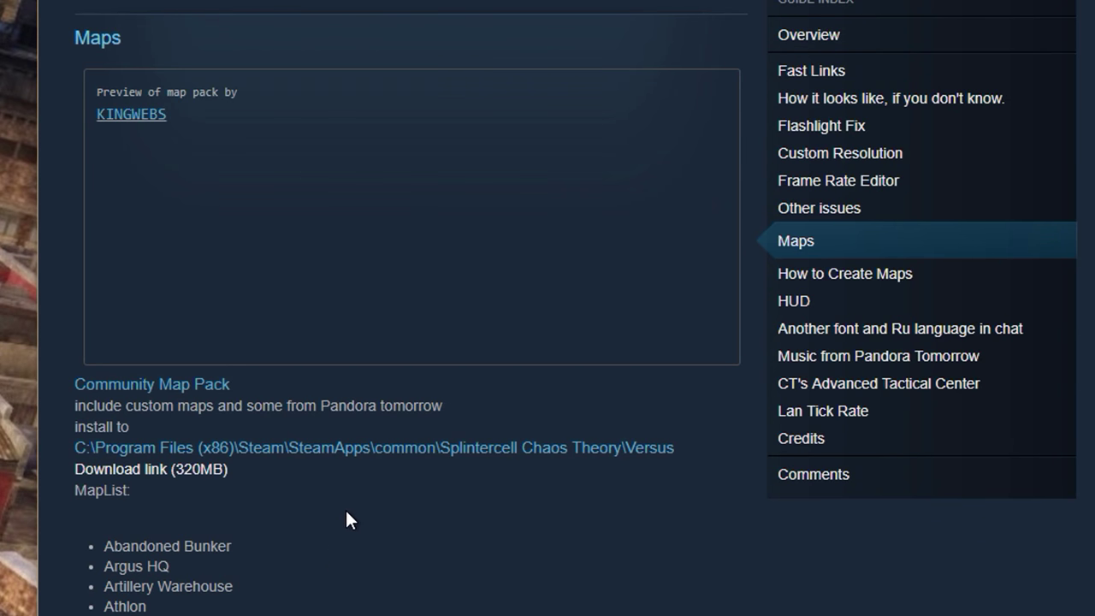
- Scroll the Steam guide's Maps section down through the Community Map Pack list to Mr. Mic's Map Pack
scroll(348, 519, "down", 7)
scroll(349, 514, "down", 3)
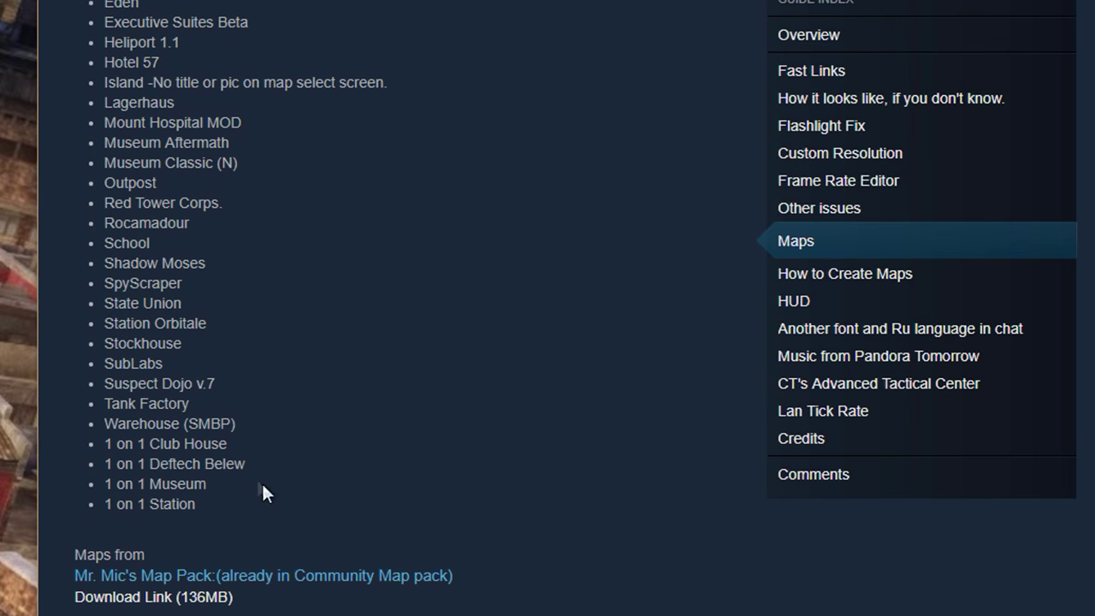
scroll(388, 455, "down", 5)
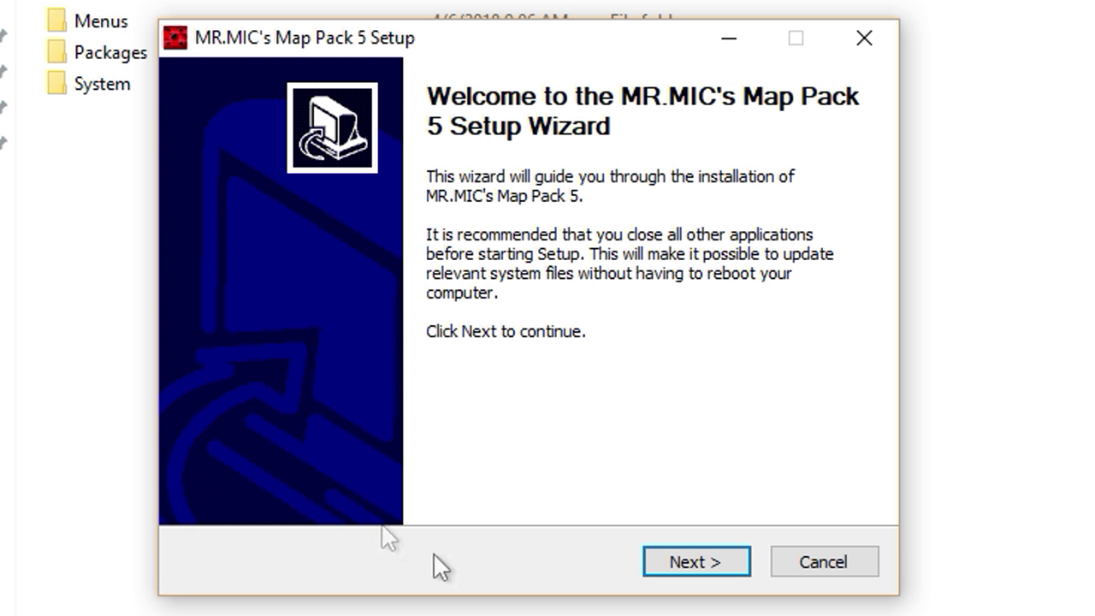
- Install MR.MIC's Map Pack 5 with all maps, then begin creating a LAN session
left_click(732, 564)
left_click(725, 565)
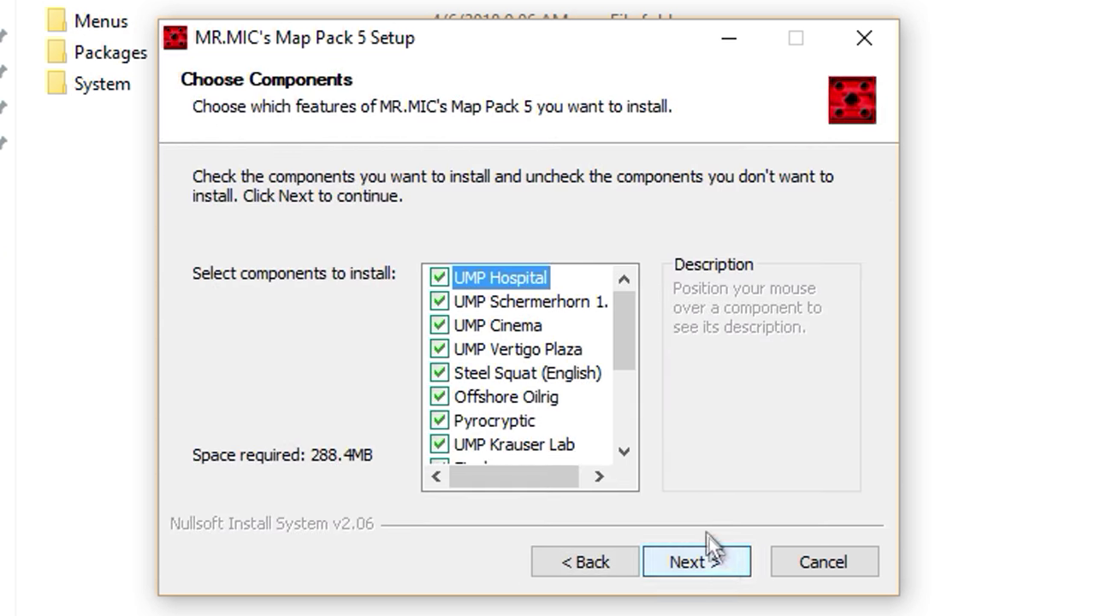
left_click(716, 557)
left_click(772, 386)
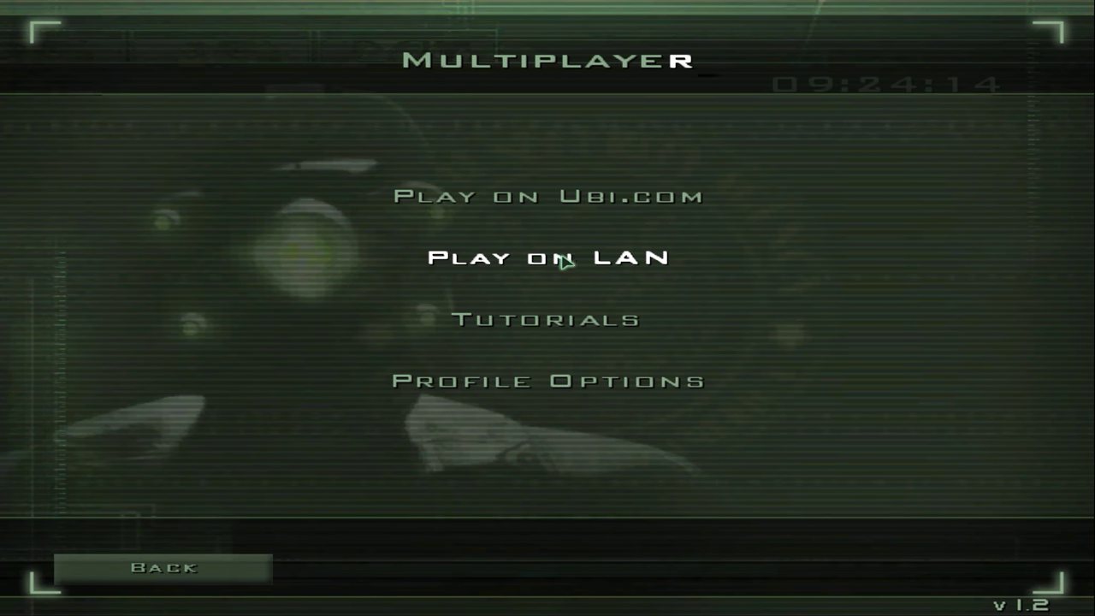
left_click(560, 260)
left_click(532, 356)
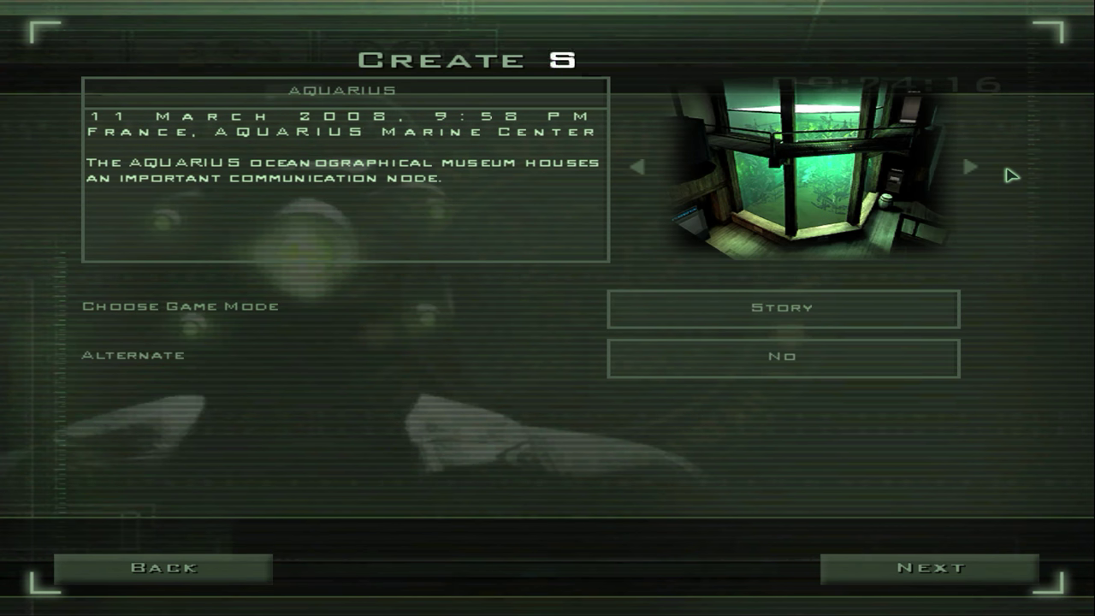